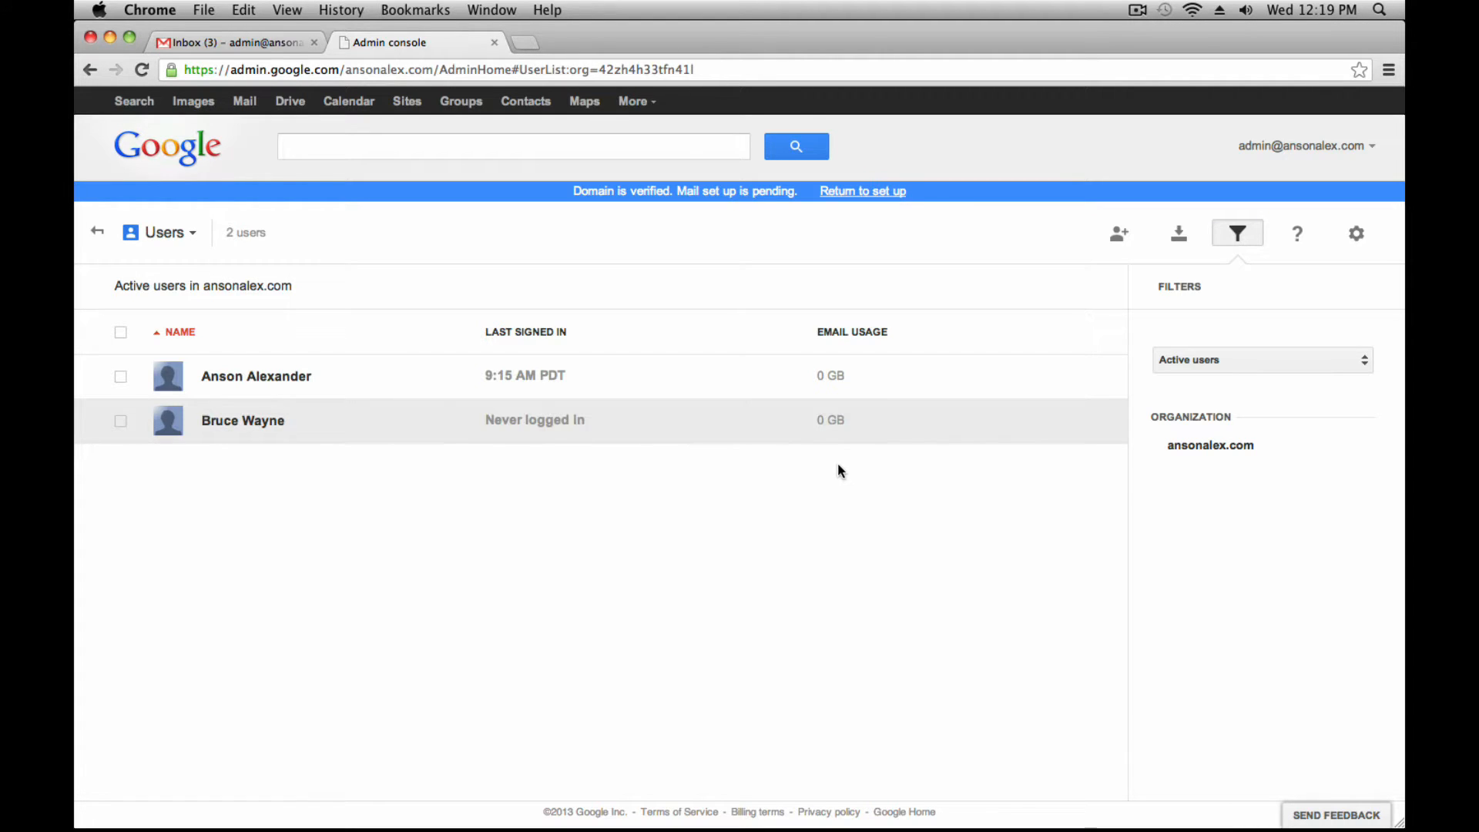
# - Start adding a user manually to the domain and fill in the first name, last name and primary email address
pyautogui.click(1106, 242)
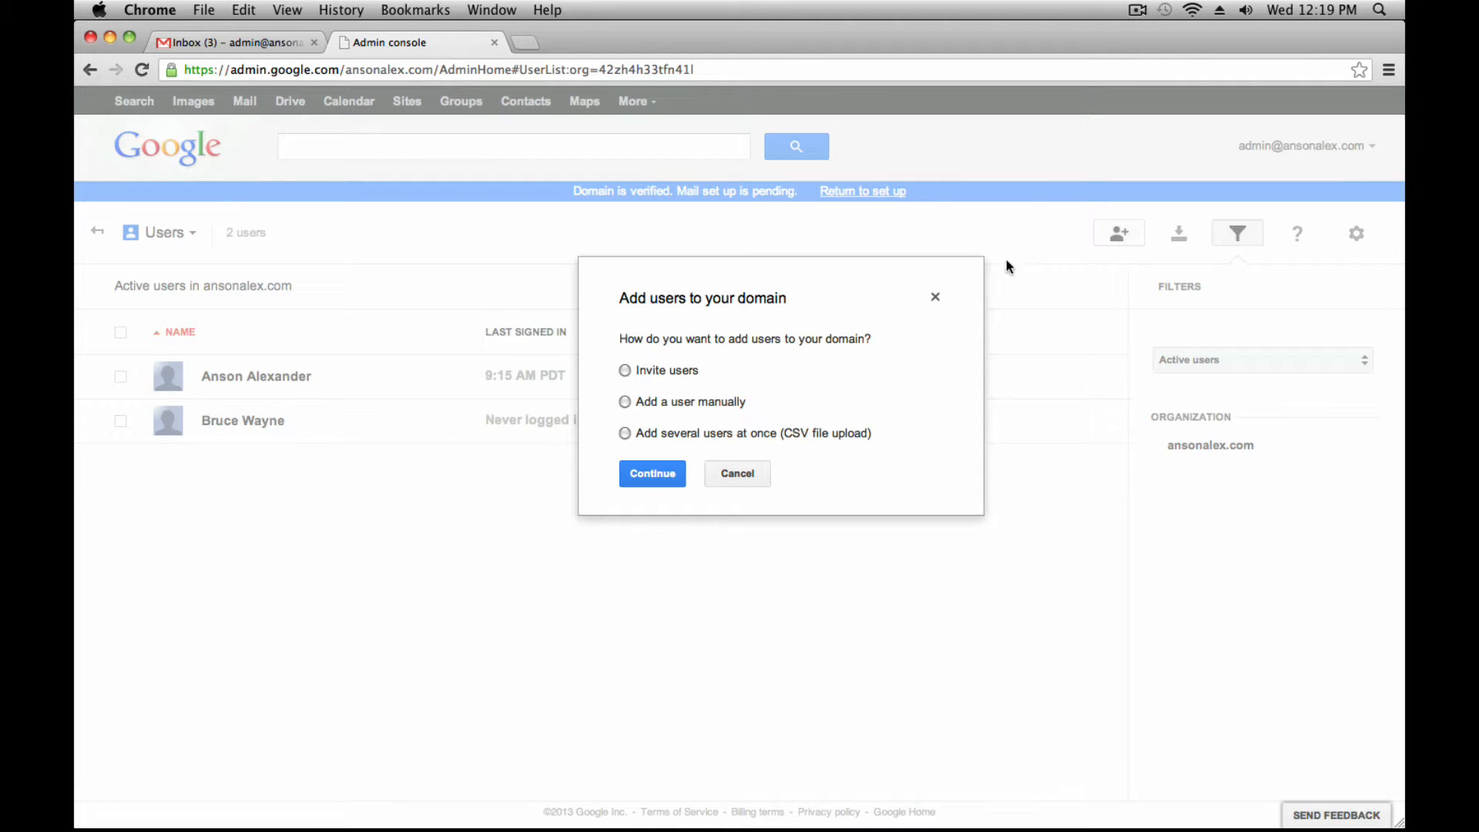
pyautogui.click(627, 373)
pyautogui.click(647, 468)
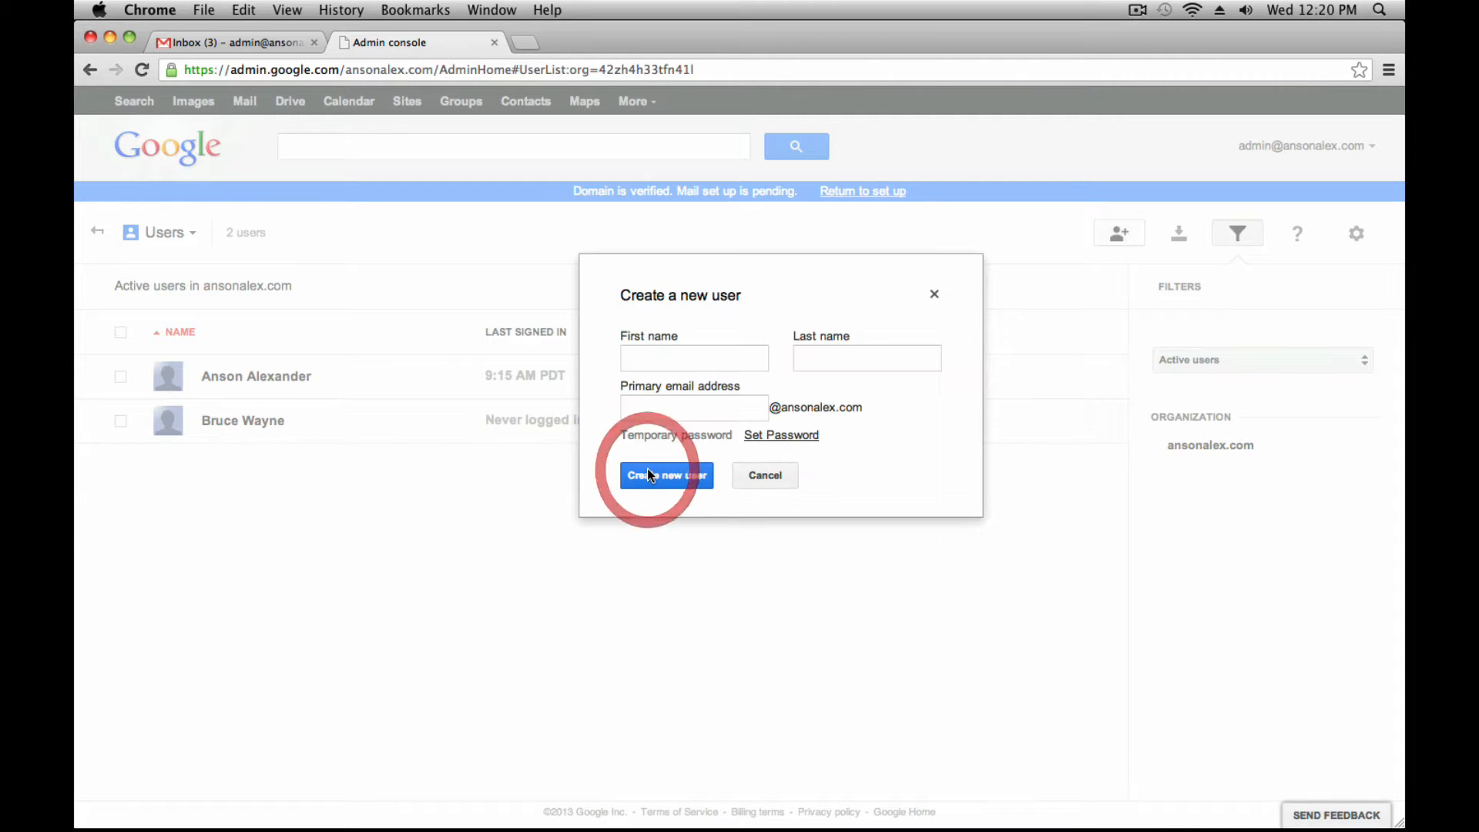
pyautogui.click(711, 352)
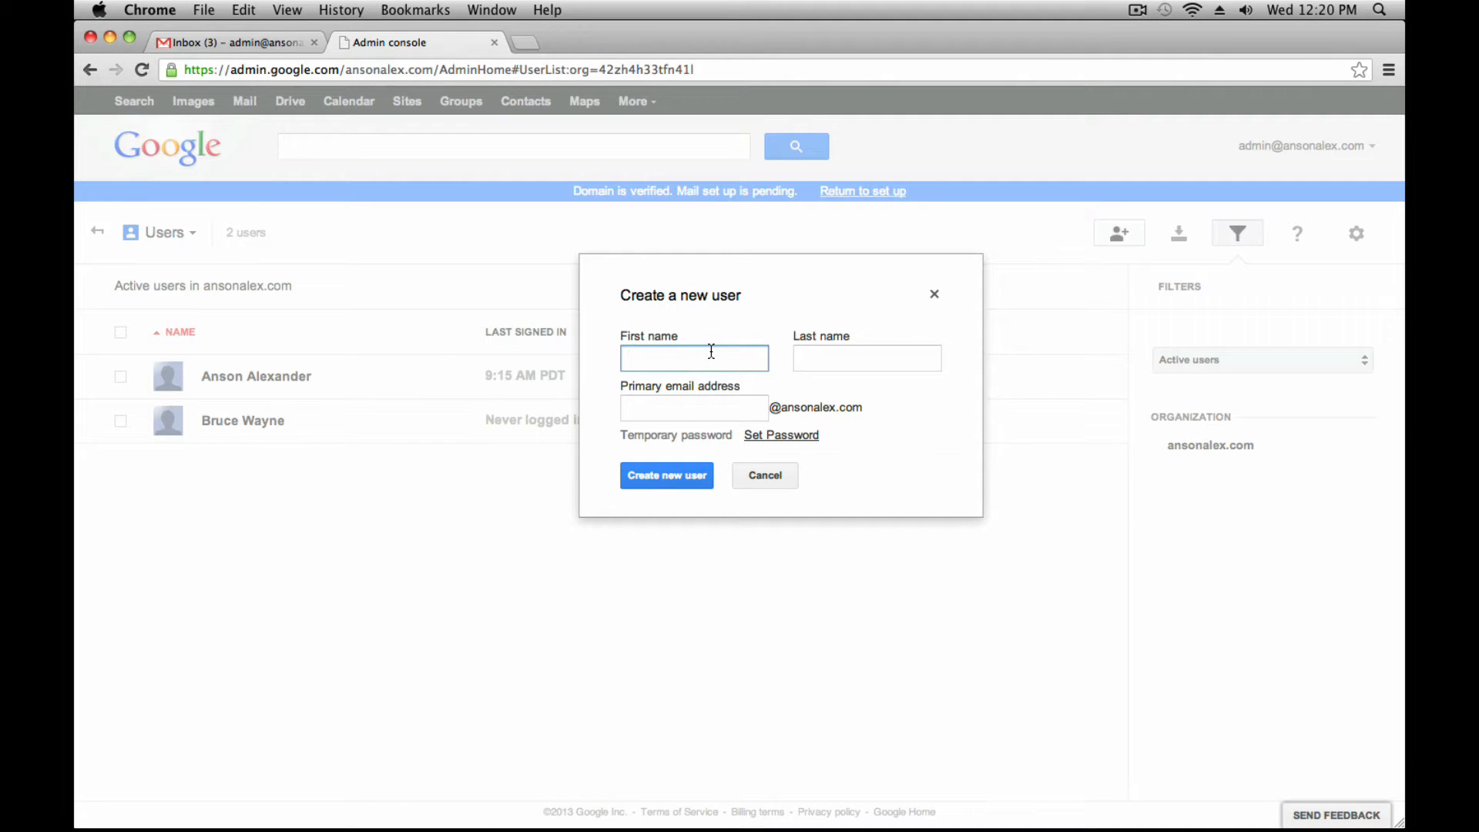
pyautogui.write('John')
pyautogui.press('Tab')
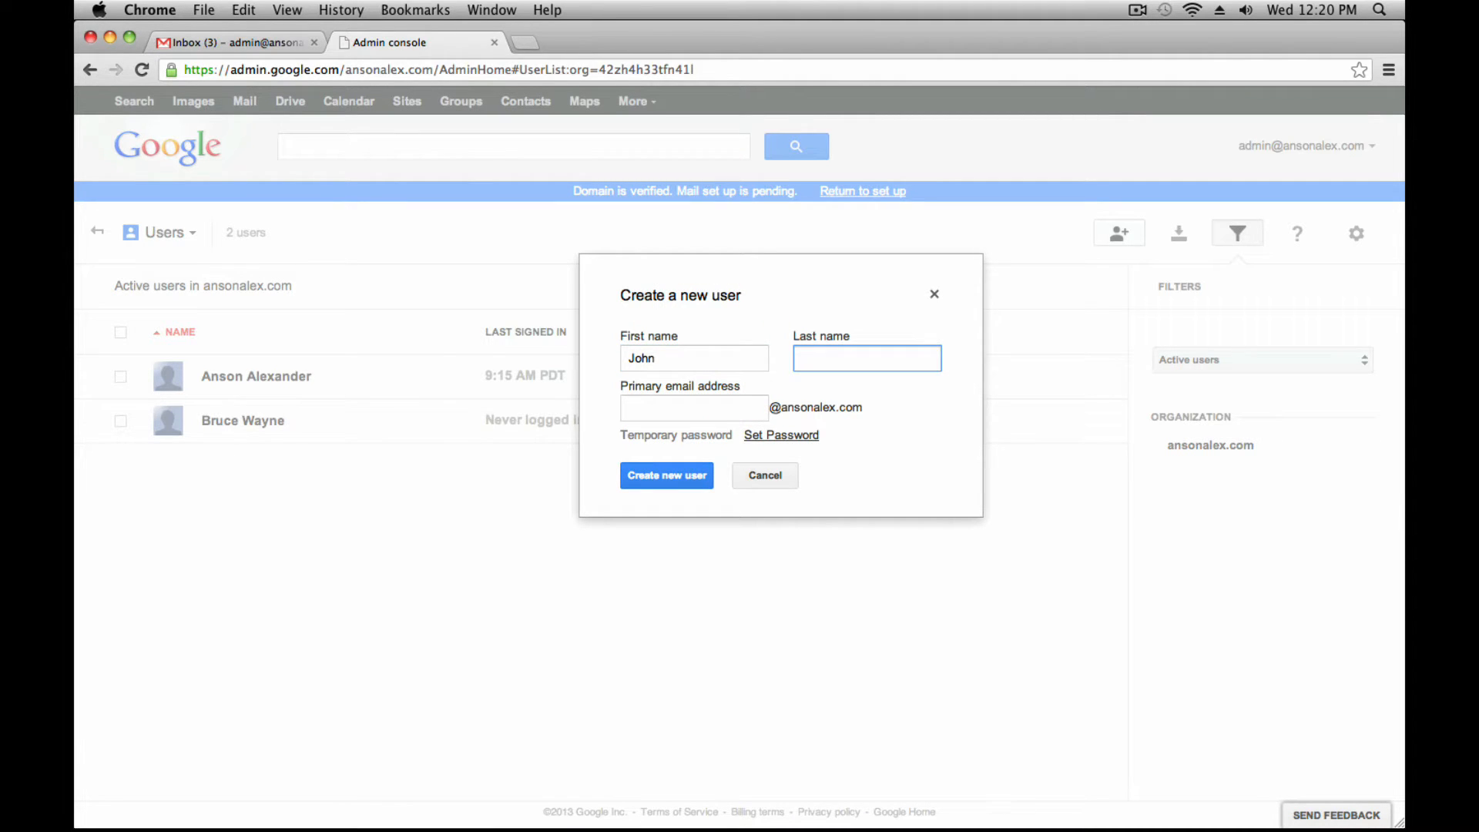
pyautogui.write('Doe')
pyautogui.press('Tab')
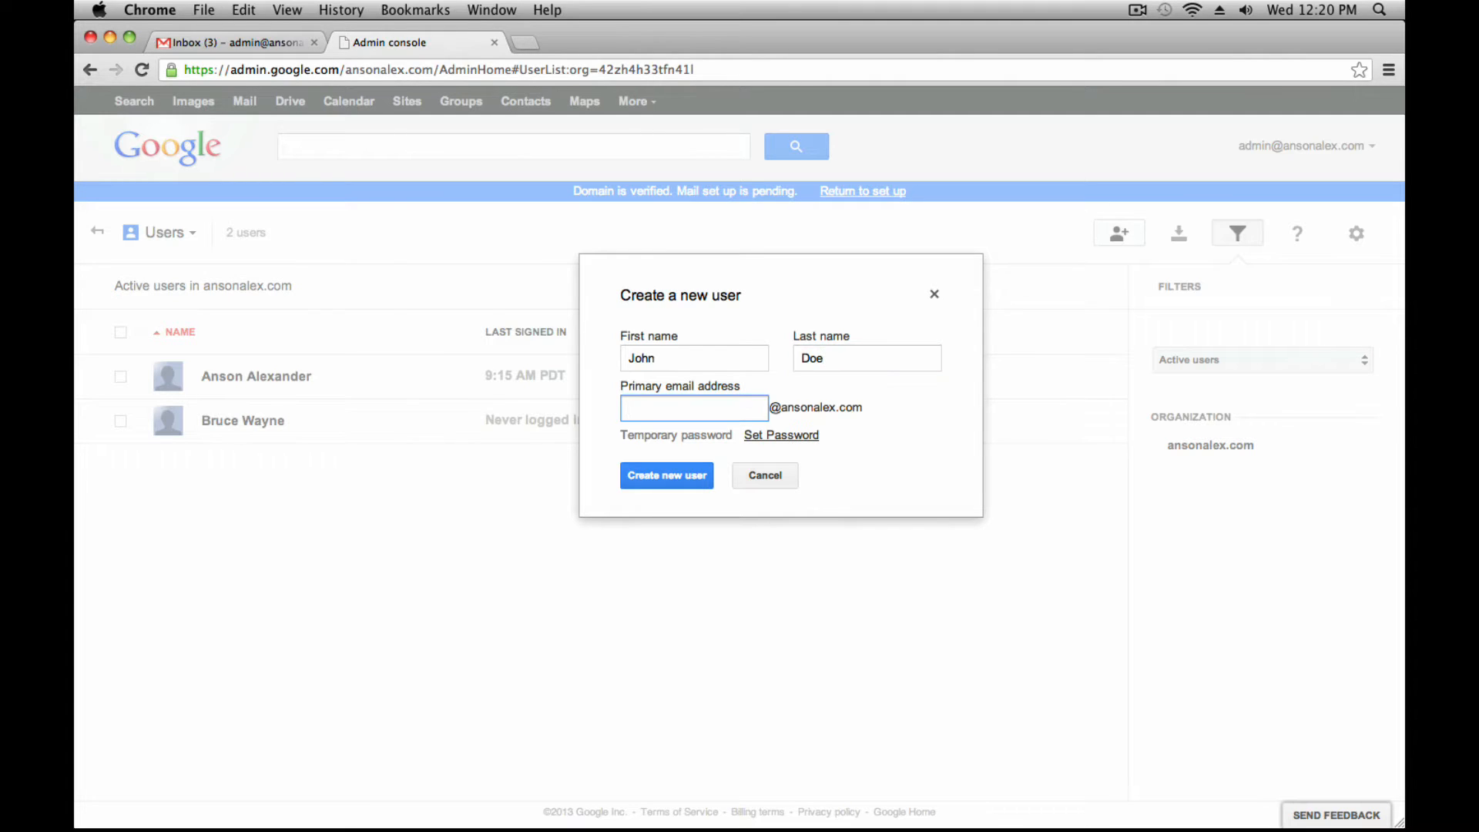
pyautogui.write('john.doe')
# - Set and re-enter the new user's password, require a password change at next sign-in, and create the user
pyautogui.click(778, 436)
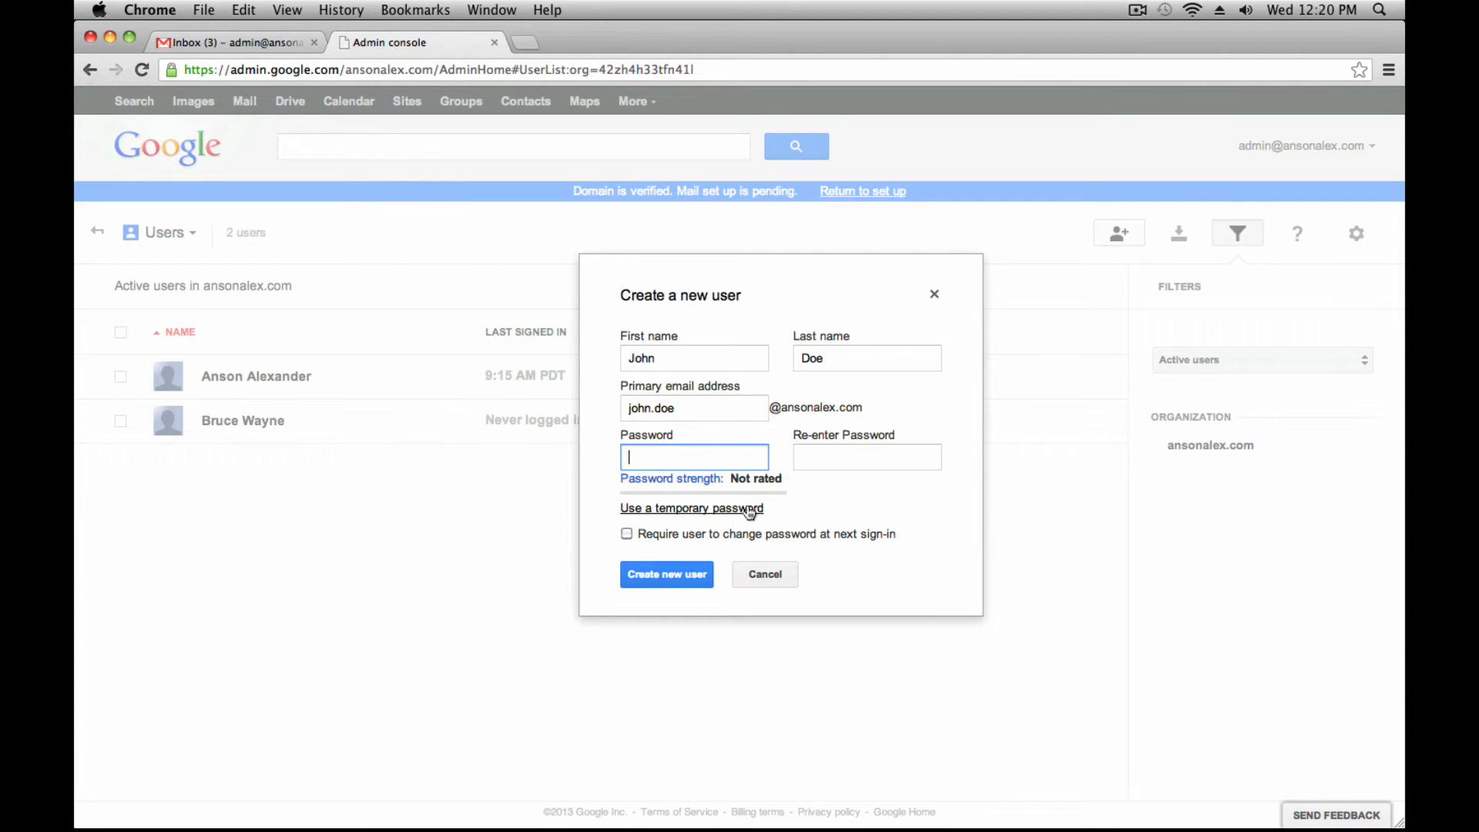
pyautogui.click(726, 456)
pyautogui.click(814, 456)
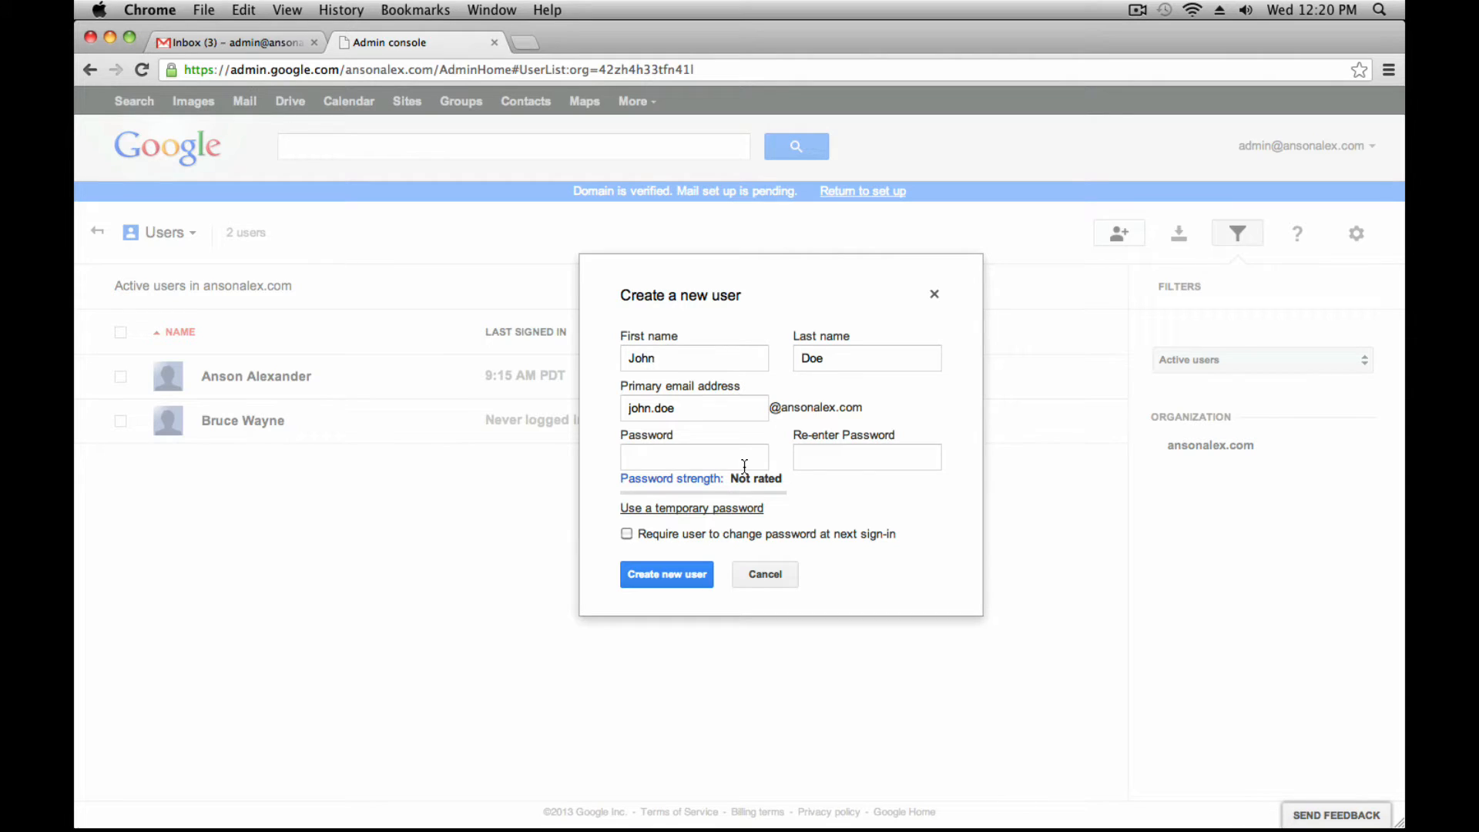
pyautogui.click(627, 534)
pyautogui.click(734, 463)
pyautogui.write('••••••••')
pyautogui.press('Tab')
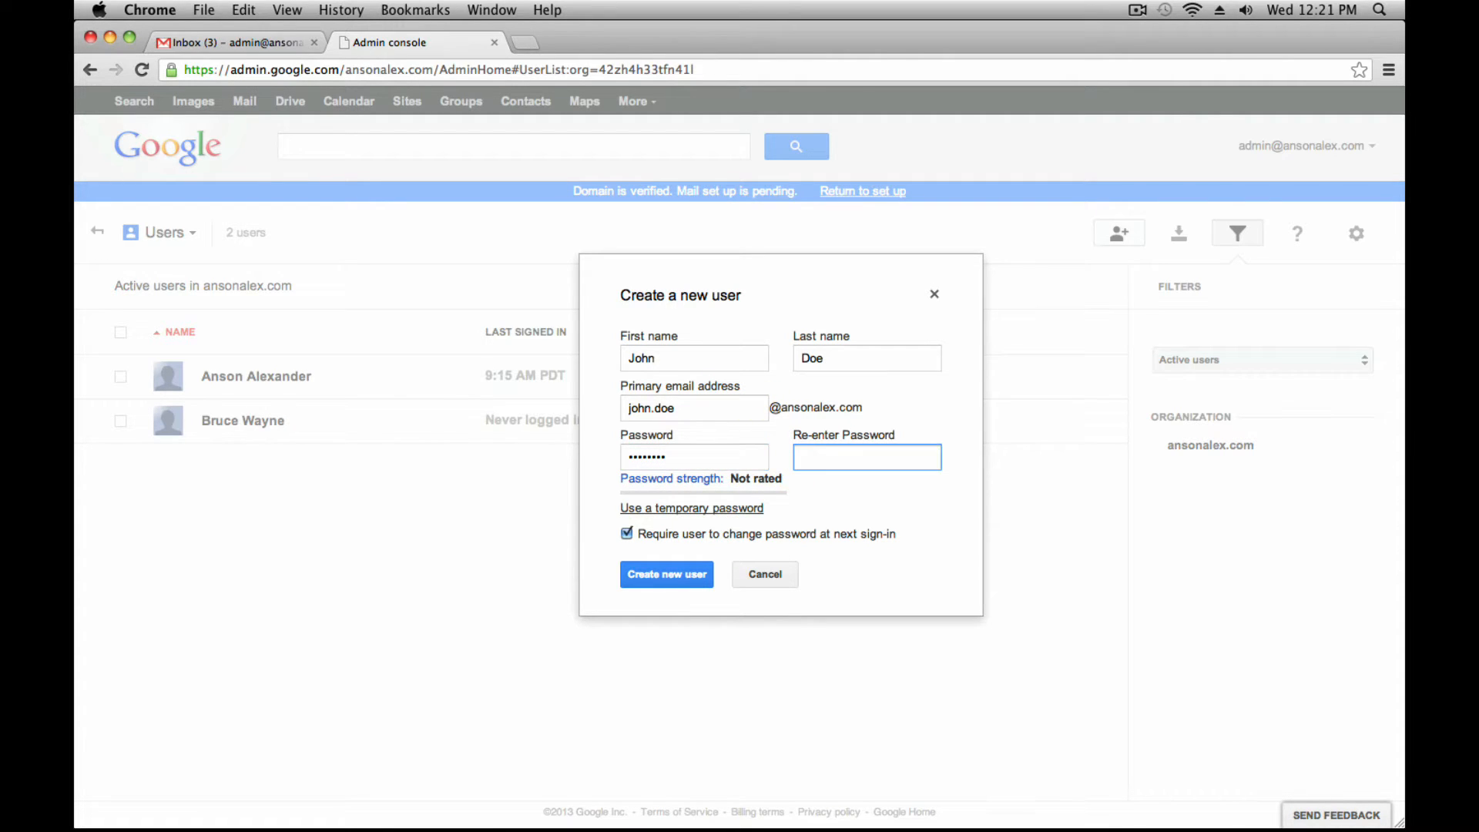
pyautogui.write('••••••••')
pyautogui.click(657, 576)
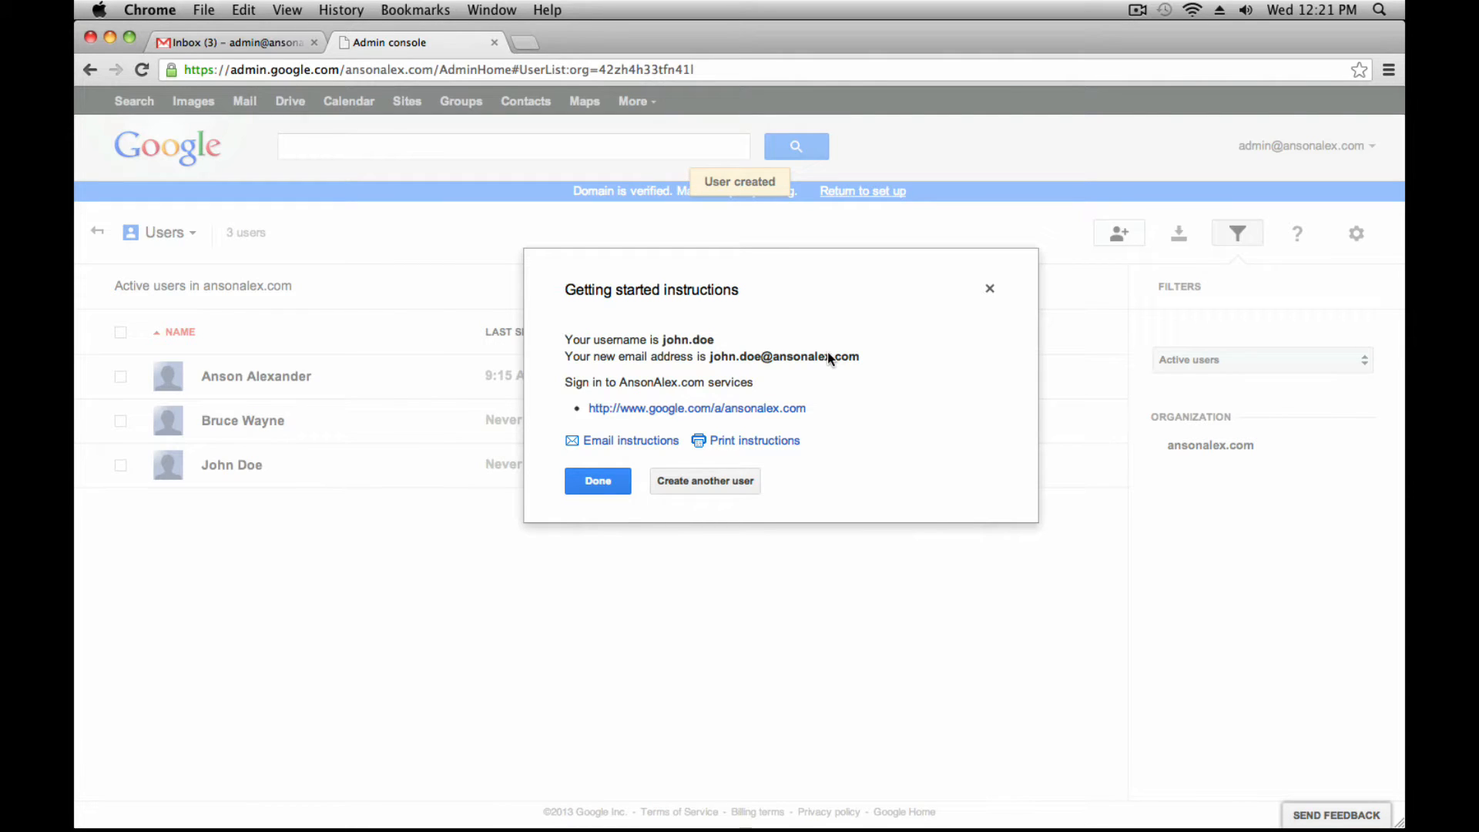
pyautogui.click(579, 480)
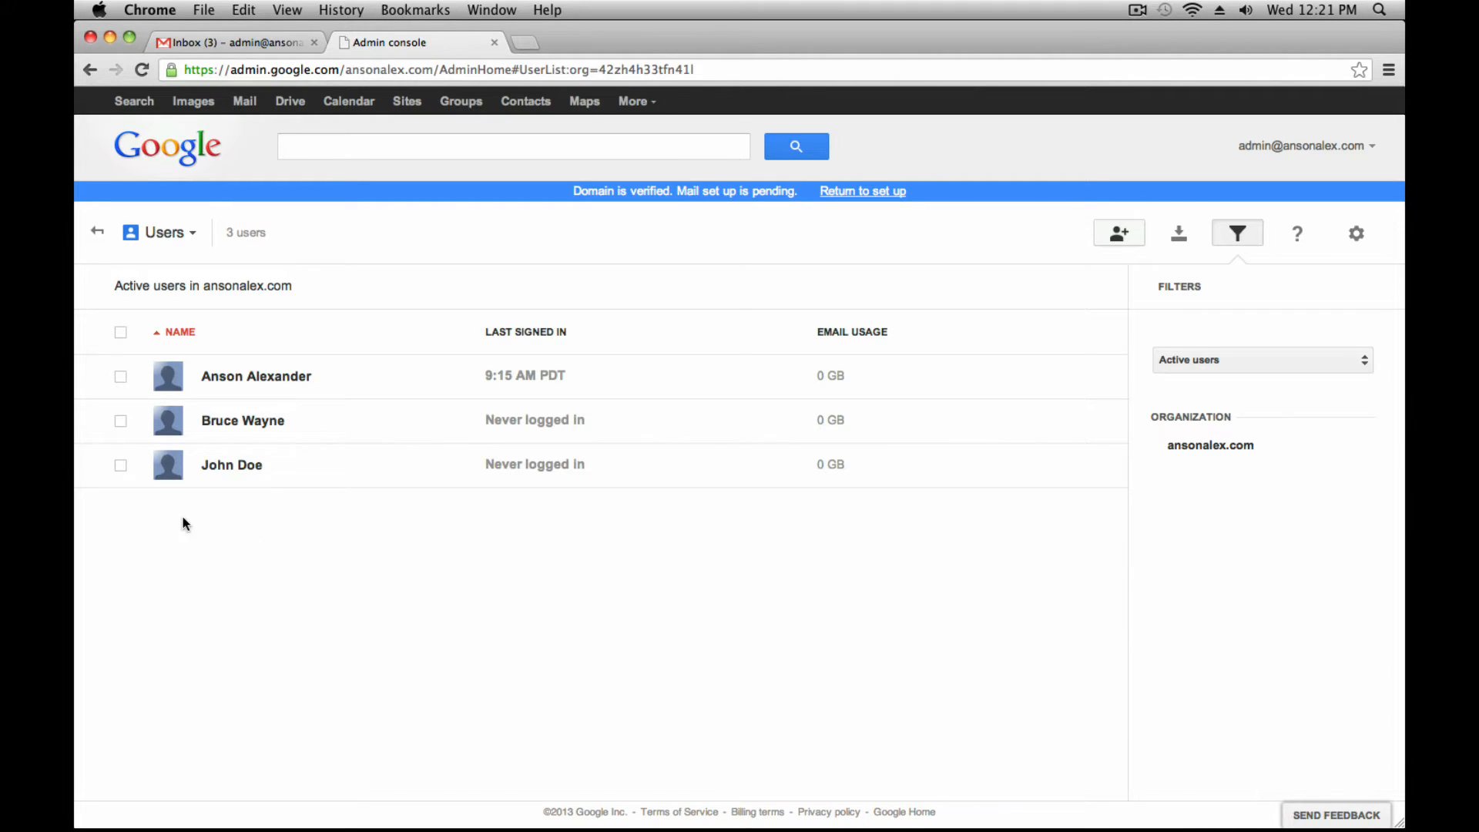
# - Select the newly created user and check which organizations the account can be moved to
pyautogui.click(121, 466)
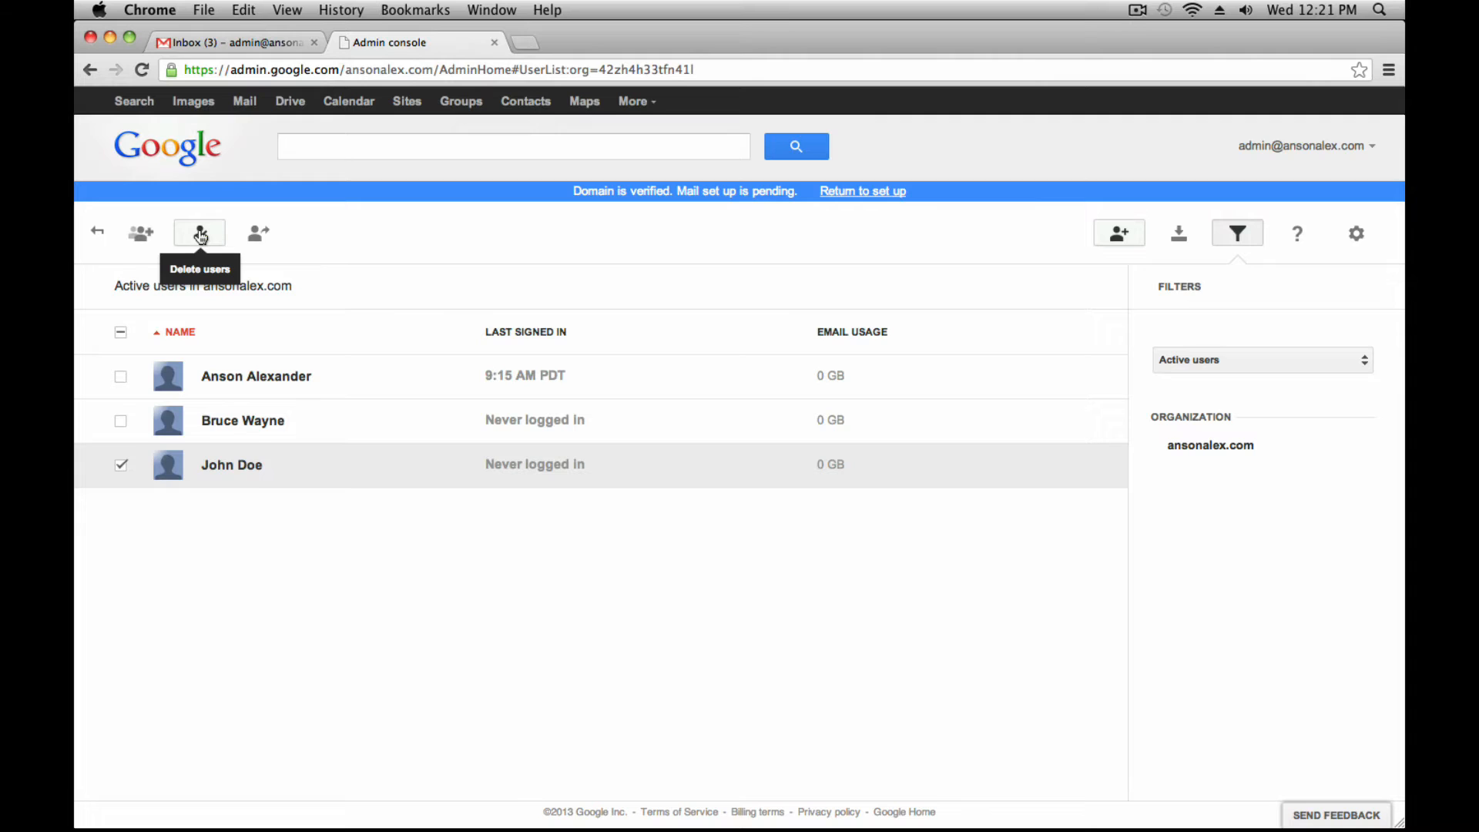
pyautogui.click(271, 244)
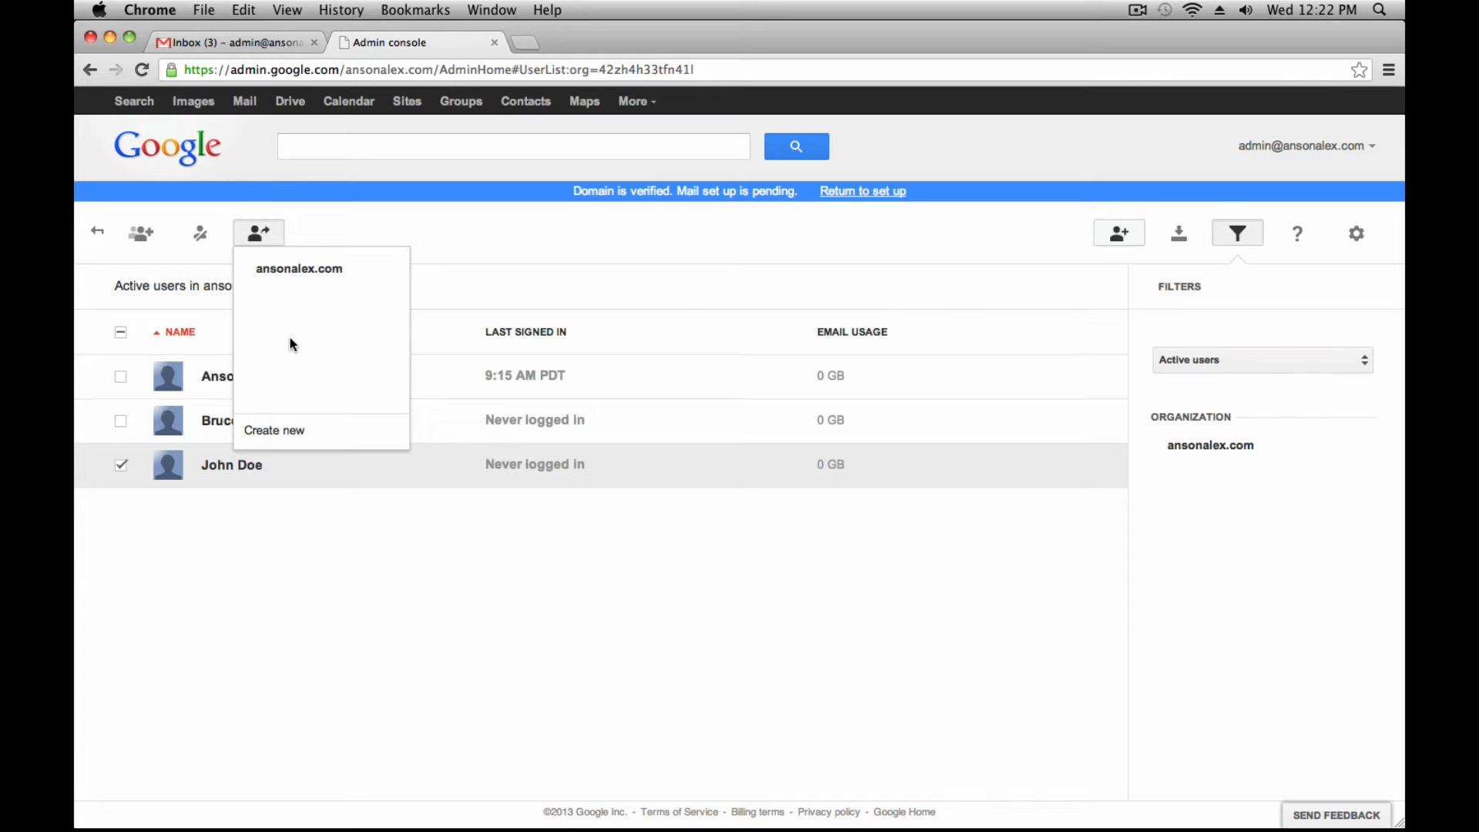
pyautogui.click(461, 275)
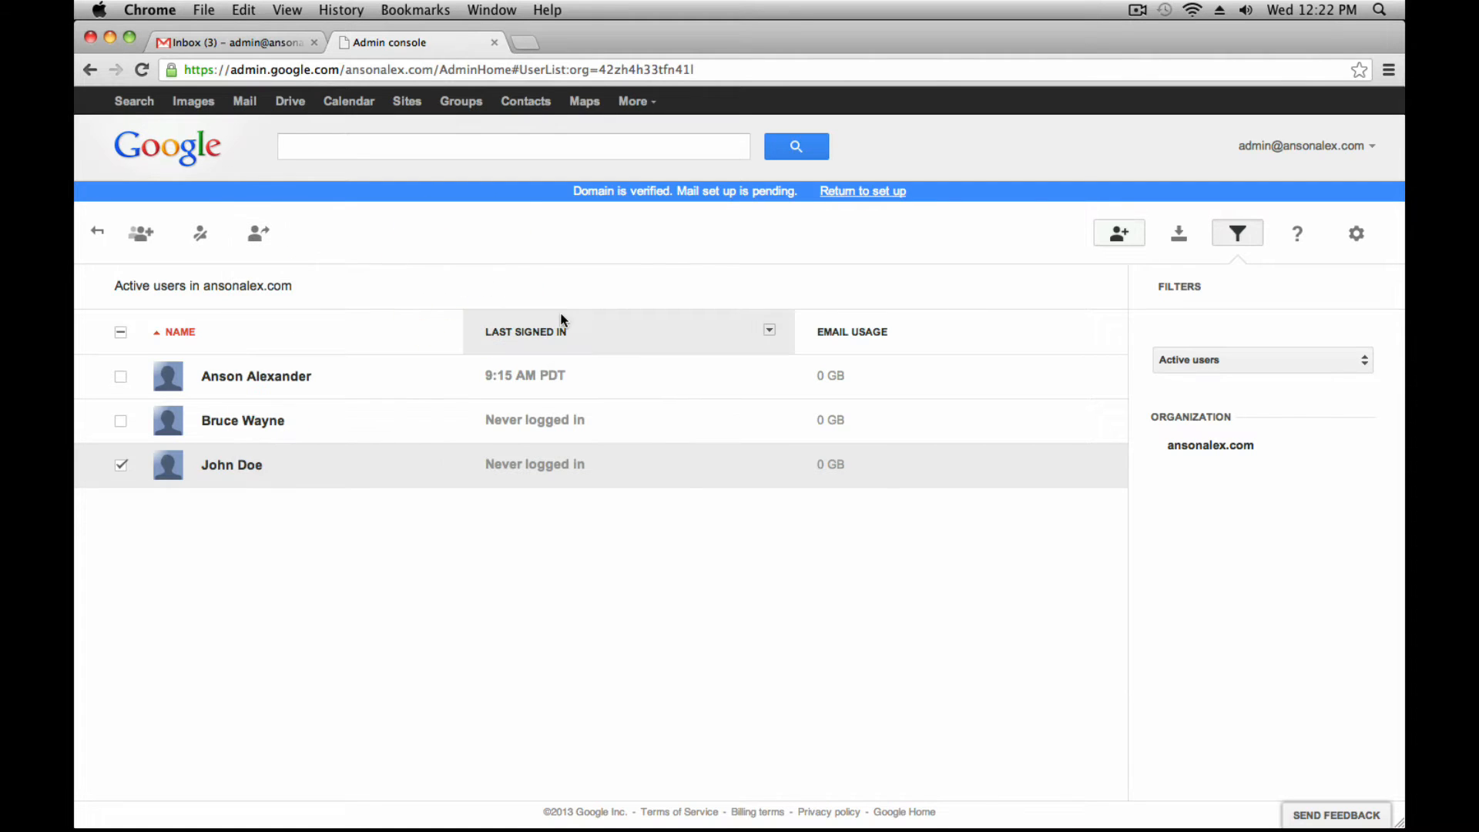
# - Open the newly created user's details and check the available account status actions
pyautogui.click(246, 464)
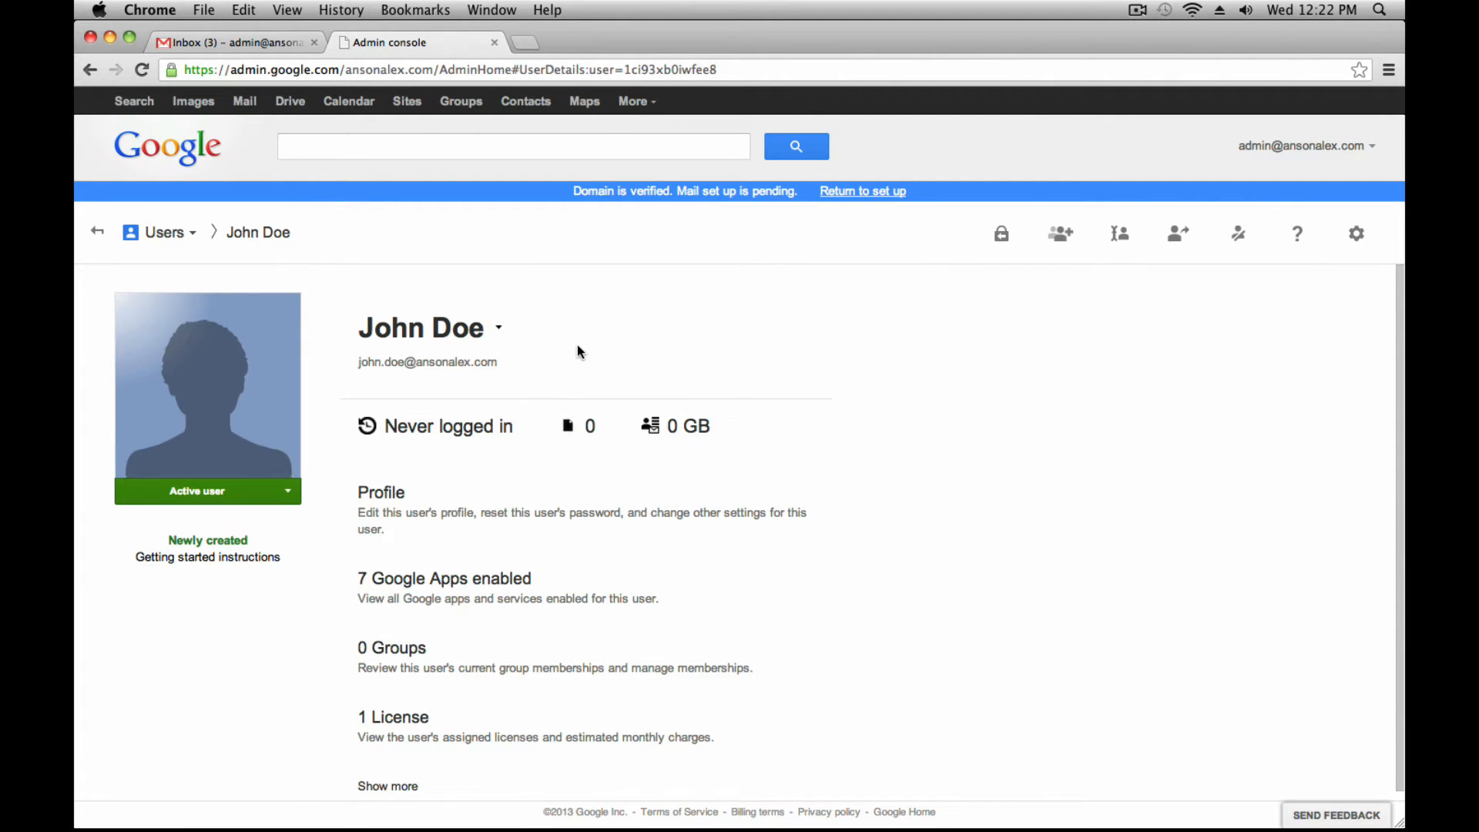
pyautogui.click(292, 495)
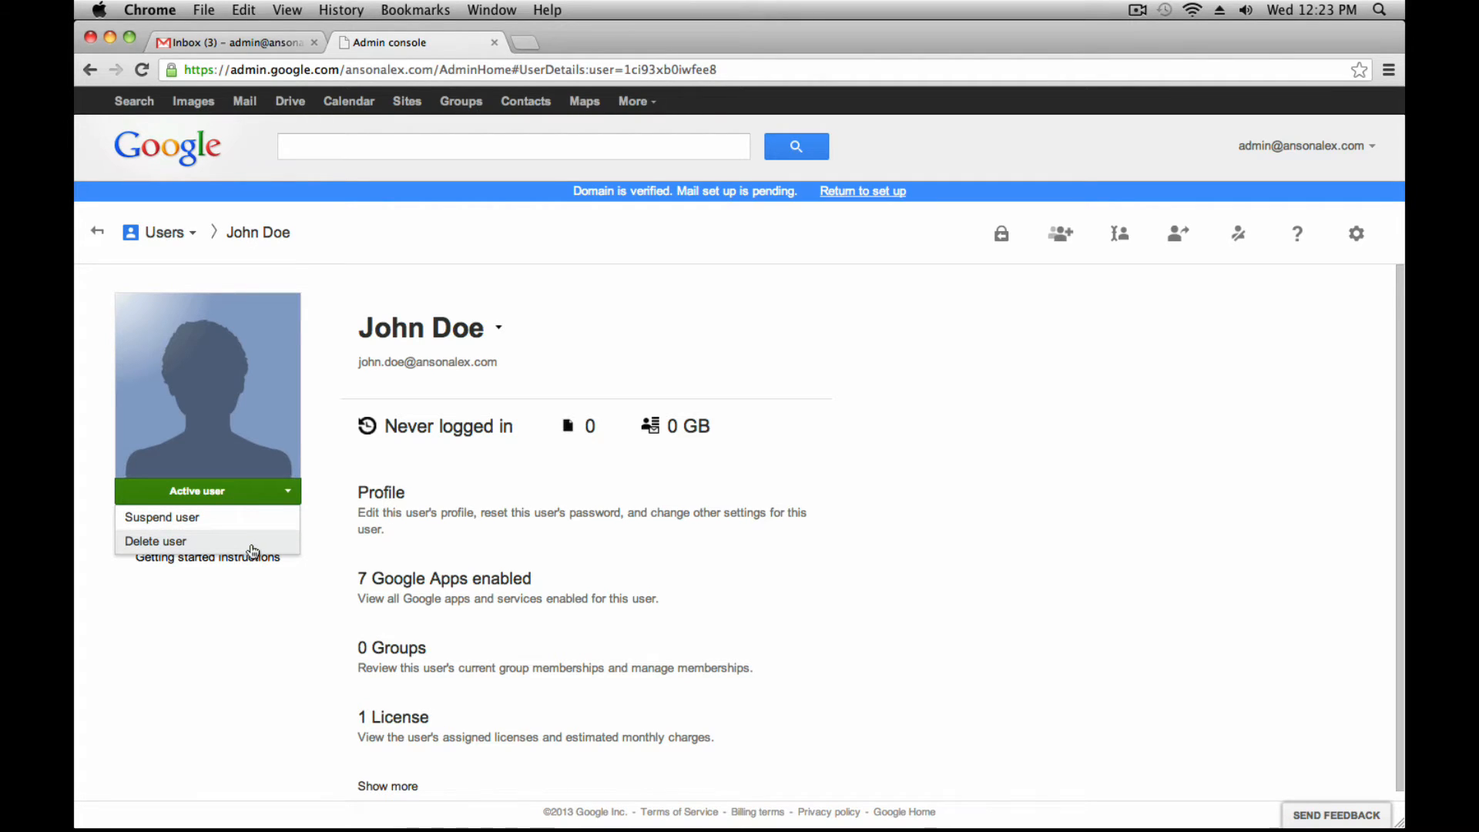
pyautogui.click(753, 343)
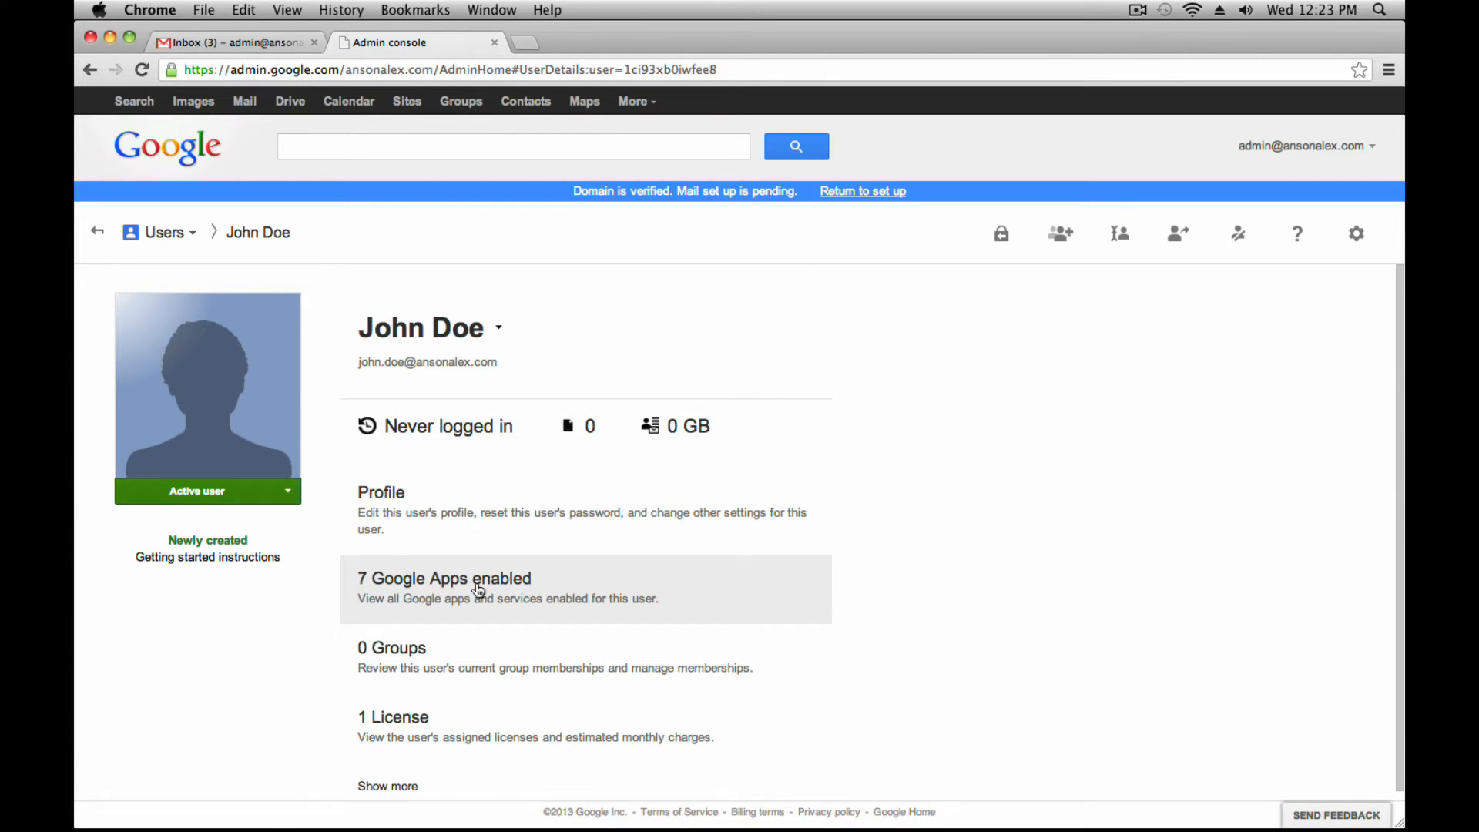
# - Add the email nickname hr in the user's profile and save the changes
pyautogui.click(476, 516)
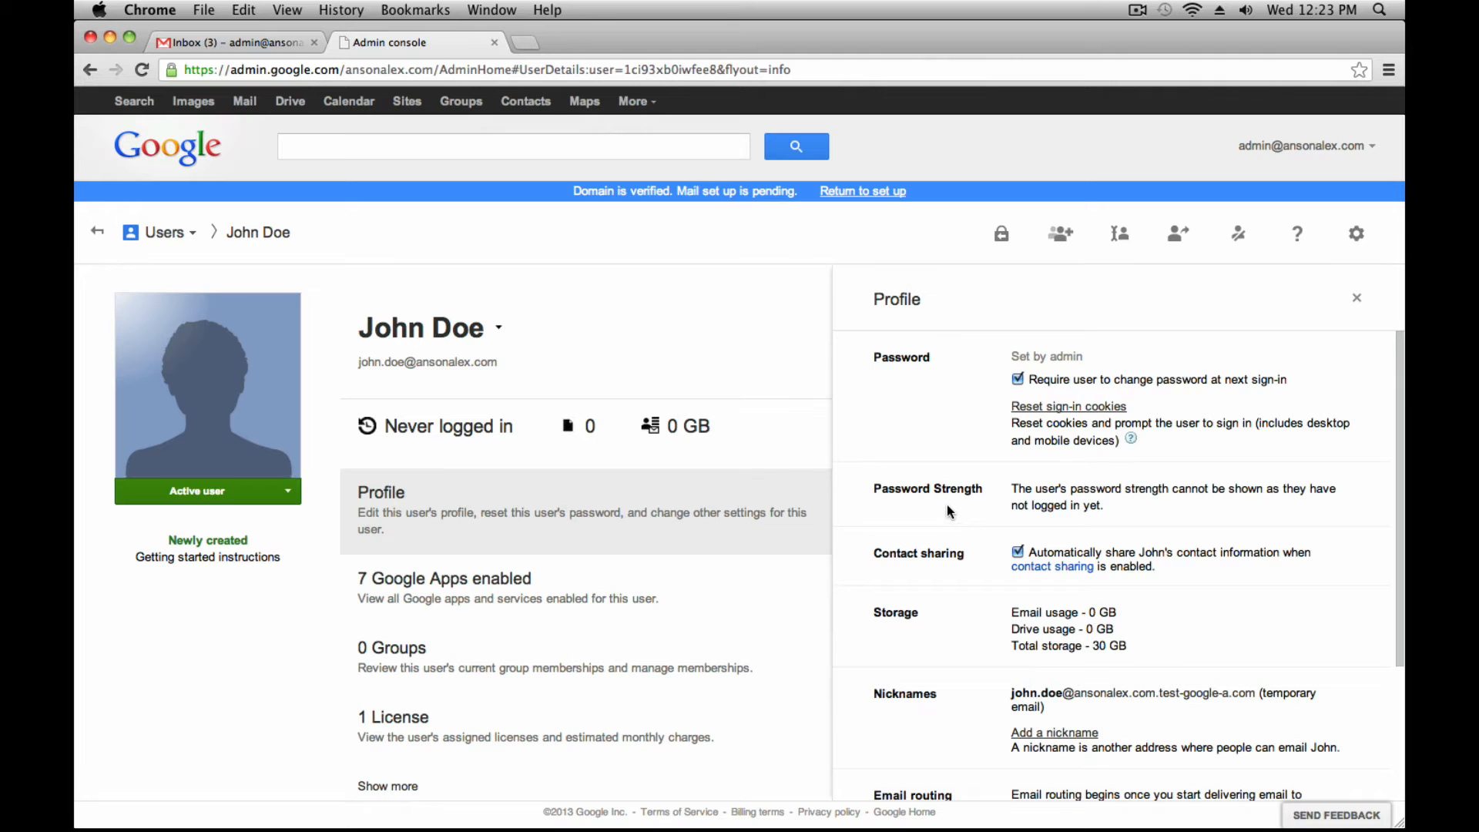
pyautogui.scroll(-1, 972, 424)
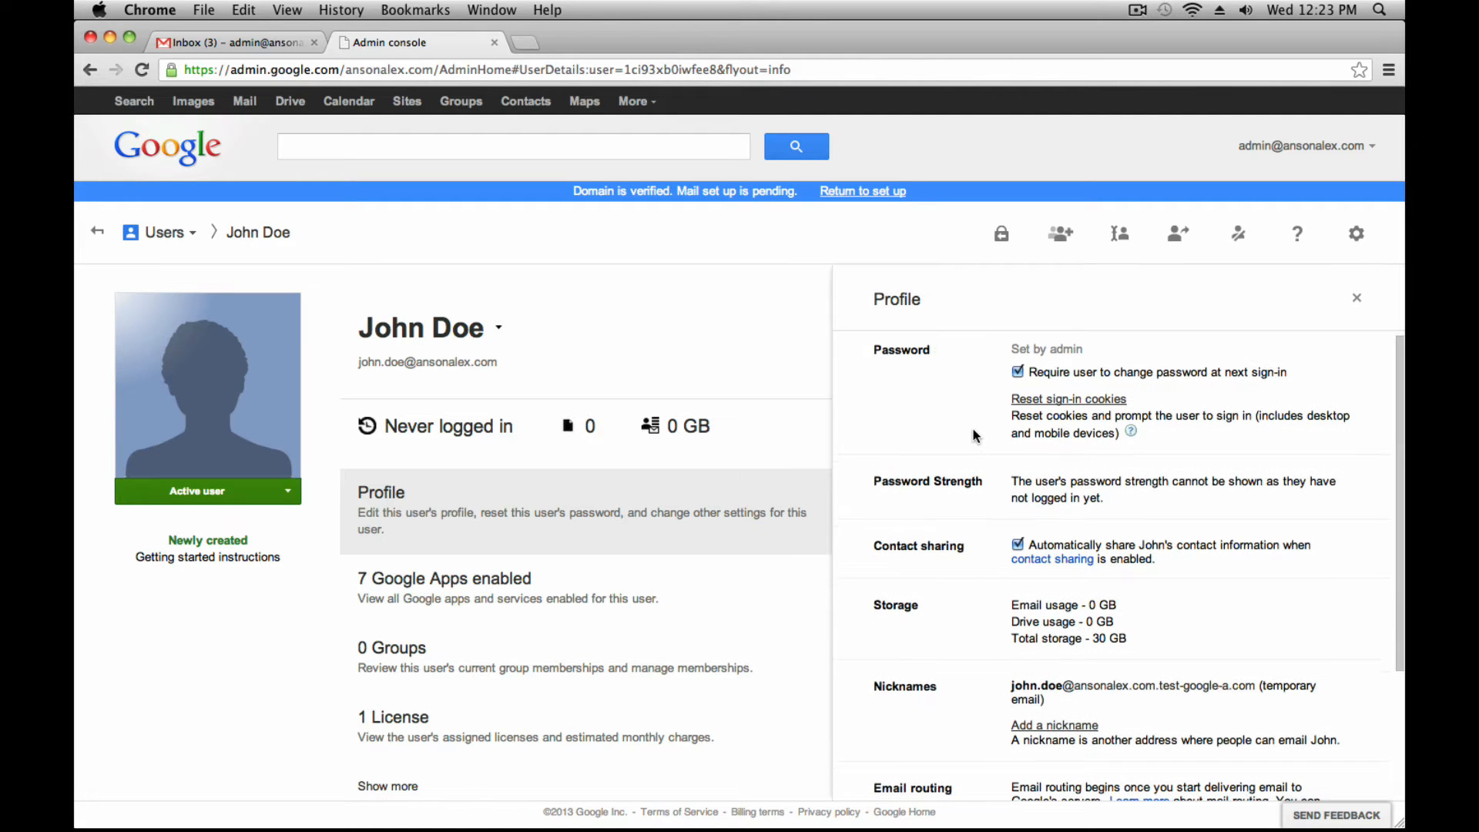
pyautogui.scroll(-2, 975, 435)
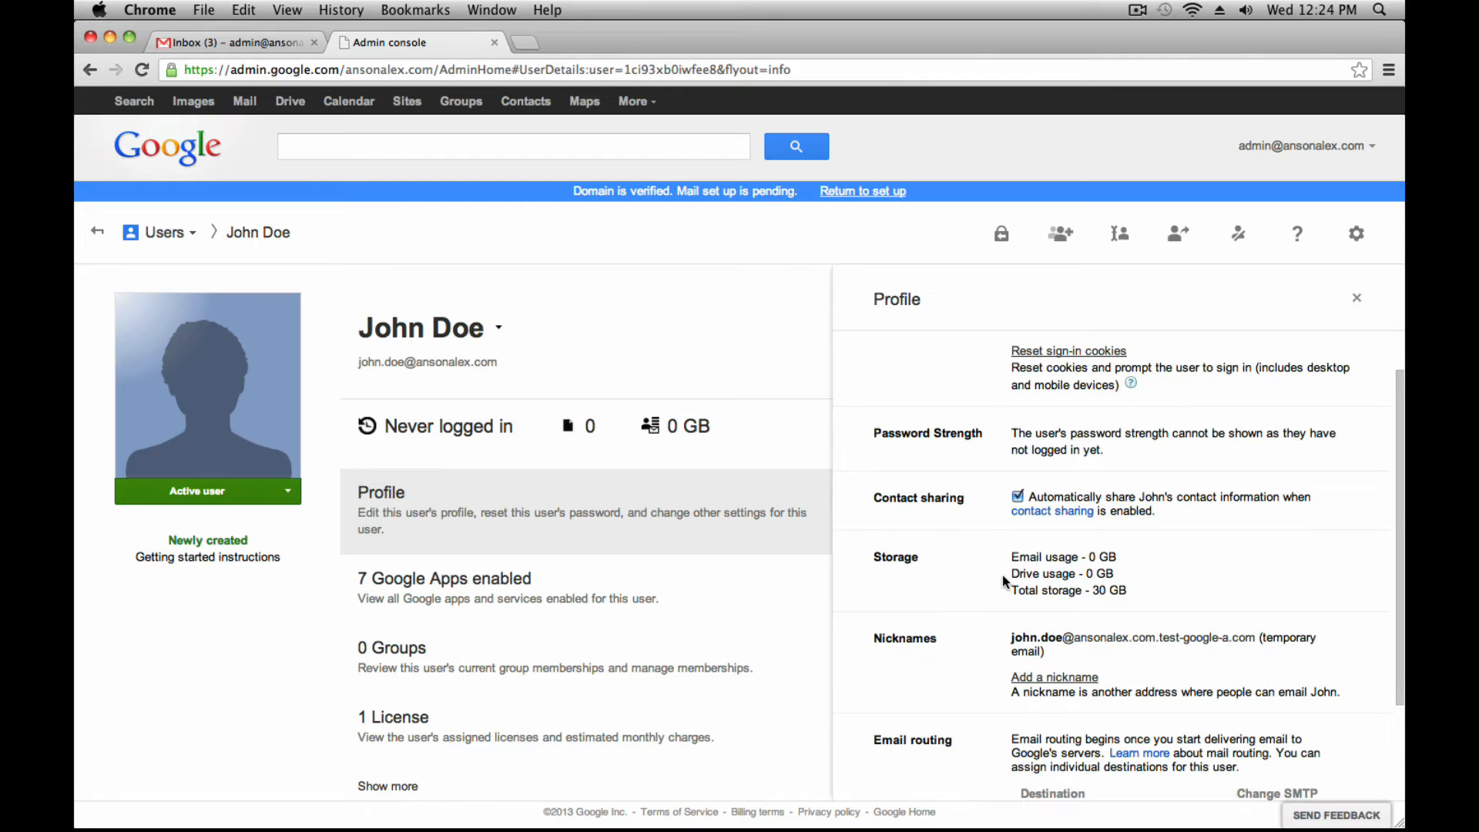
pyautogui.scroll(-2, 964, 590)
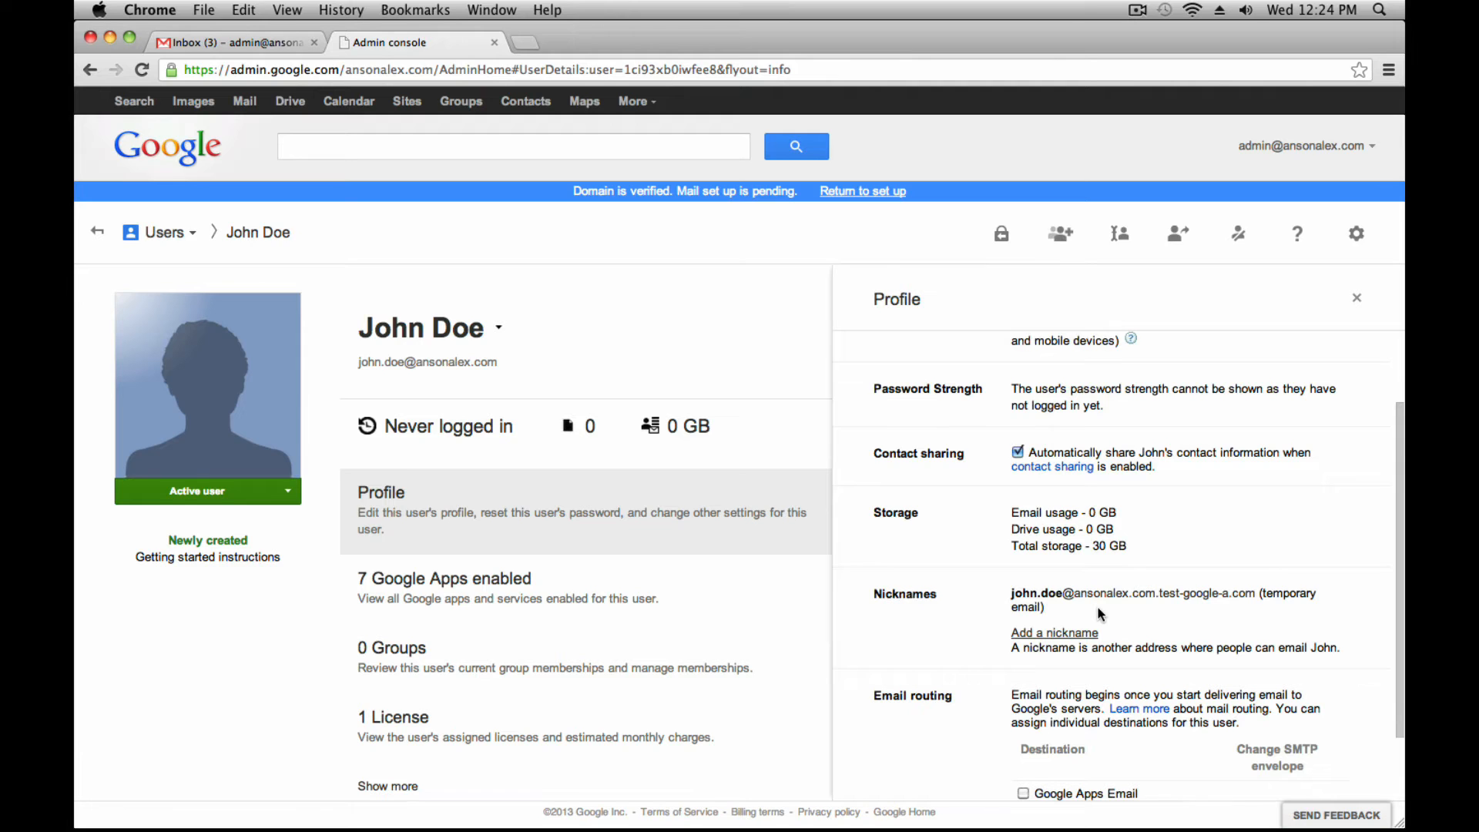
pyautogui.click(1081, 638)
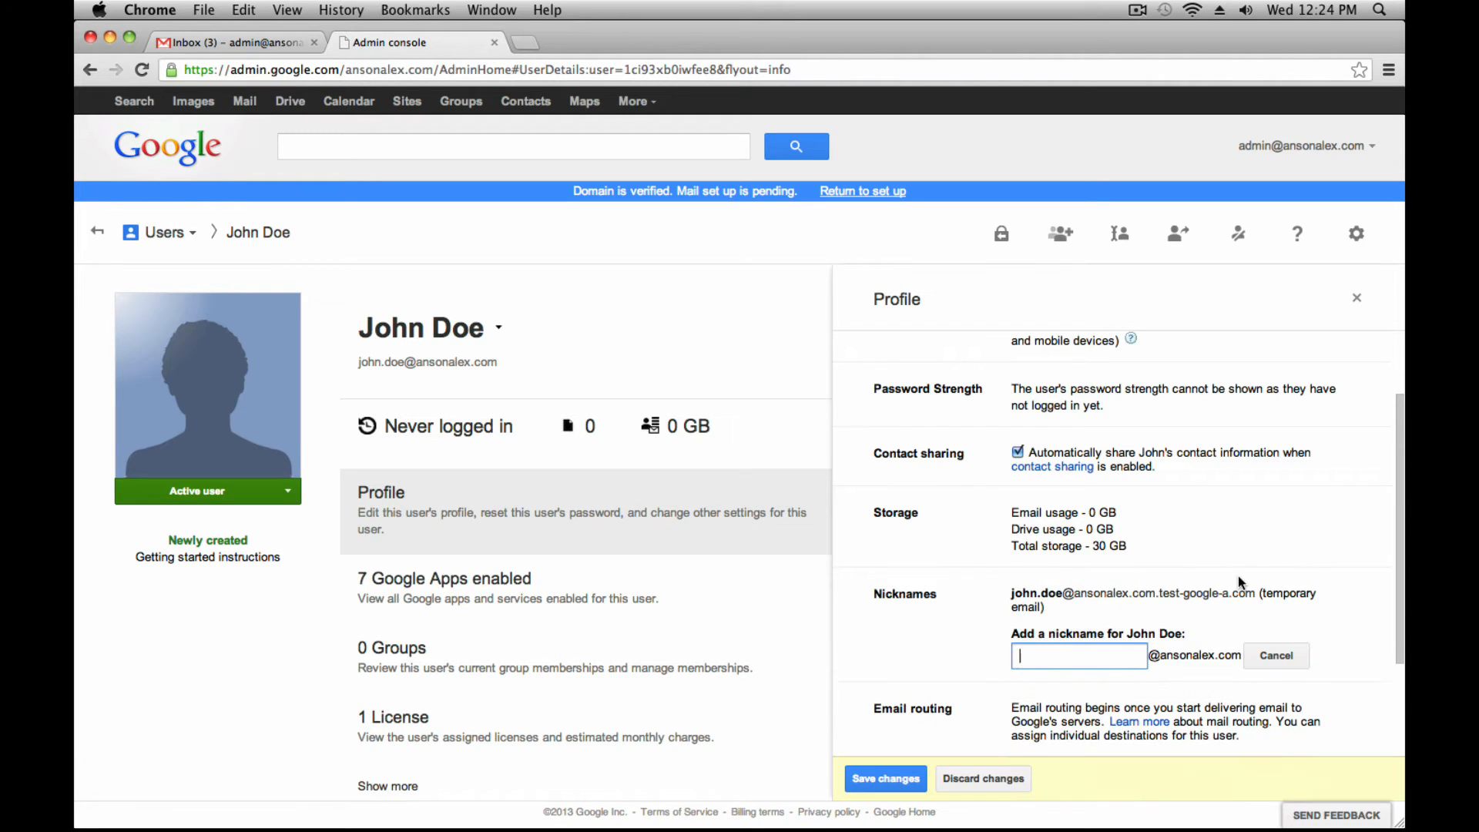
pyautogui.write('hr')
pyautogui.click(921, 777)
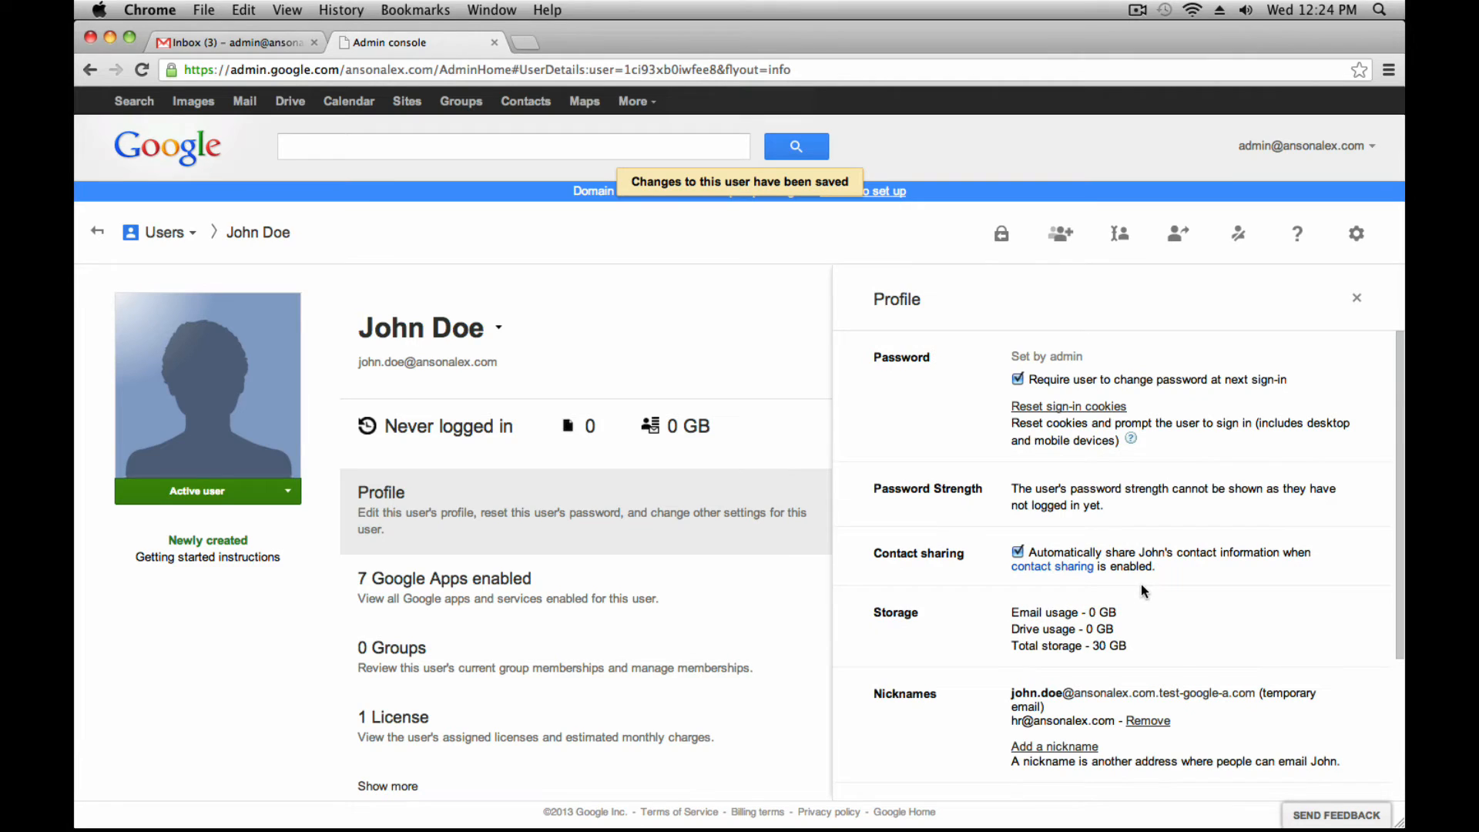
# - Review the nicknames and email routing settings in the user's profile
pyautogui.scroll(-1, 1001, 709)
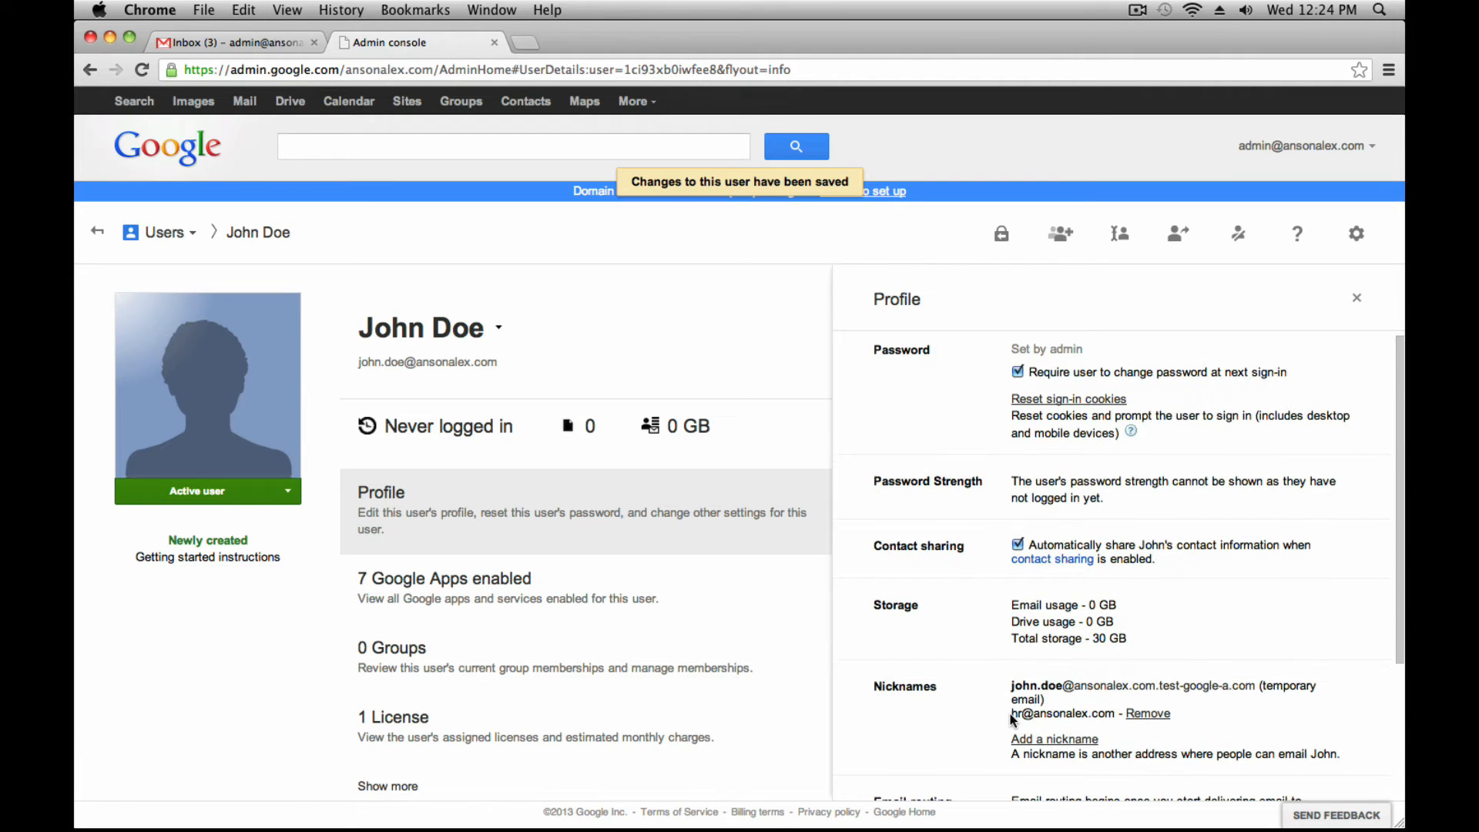
pyautogui.moveTo(1010, 713); pyautogui.dragTo(1179, 718)
pyautogui.click(1194, 714)
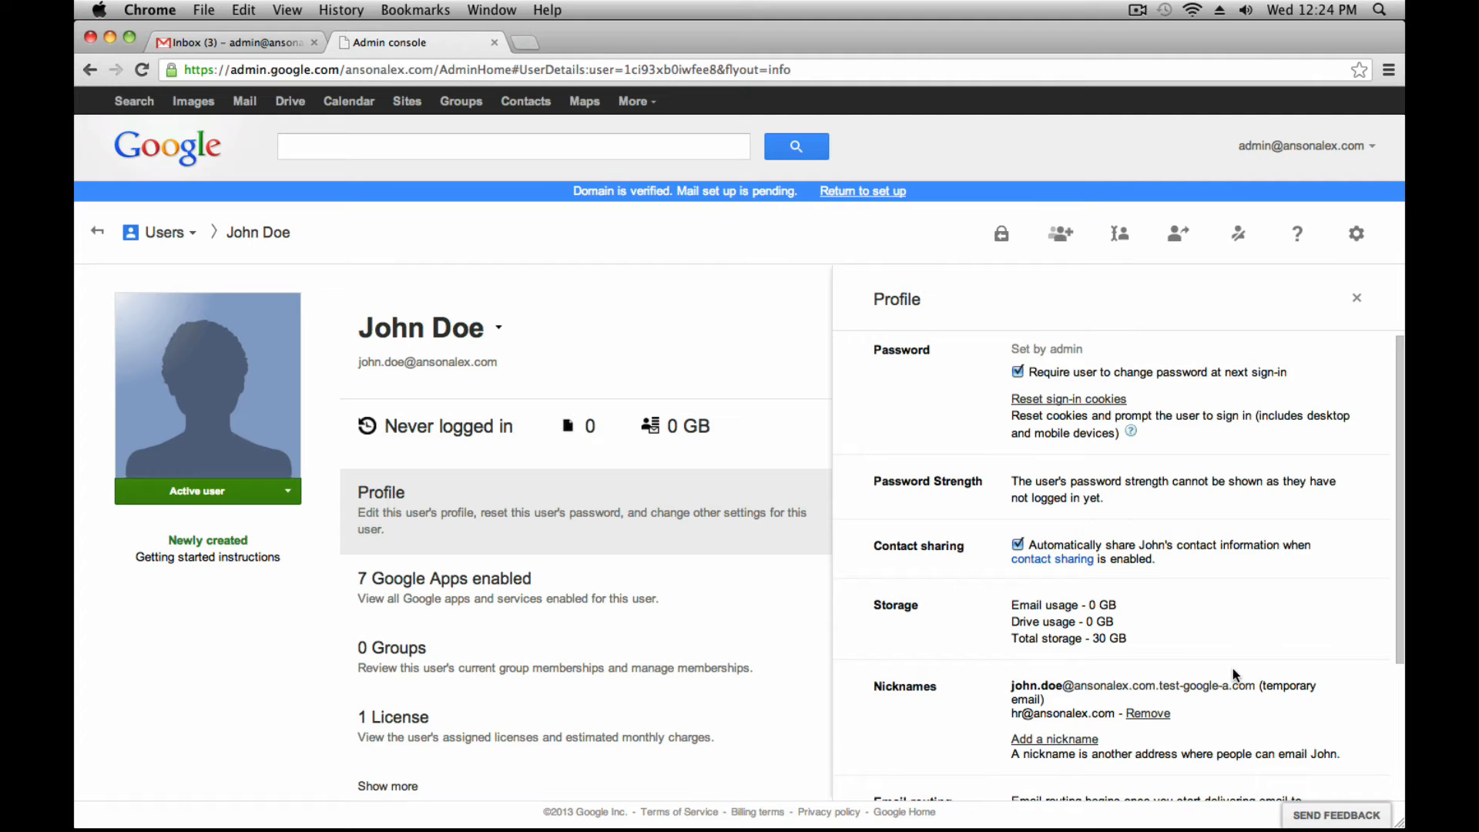
pyautogui.scroll(-5, 1233, 668)
pyautogui.scroll(-2, 1231, 666)
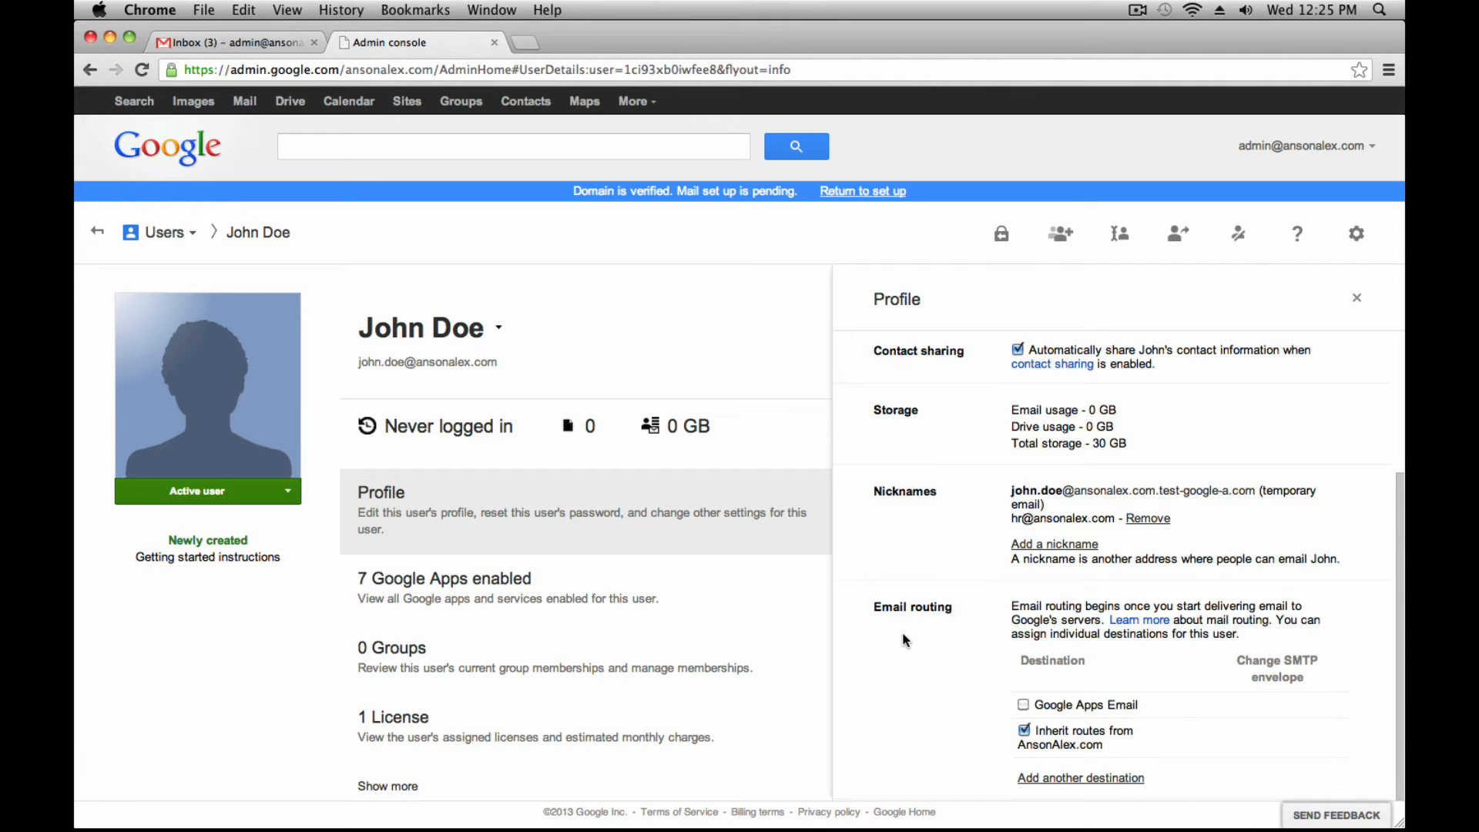
pyautogui.scroll(5, 903, 631)
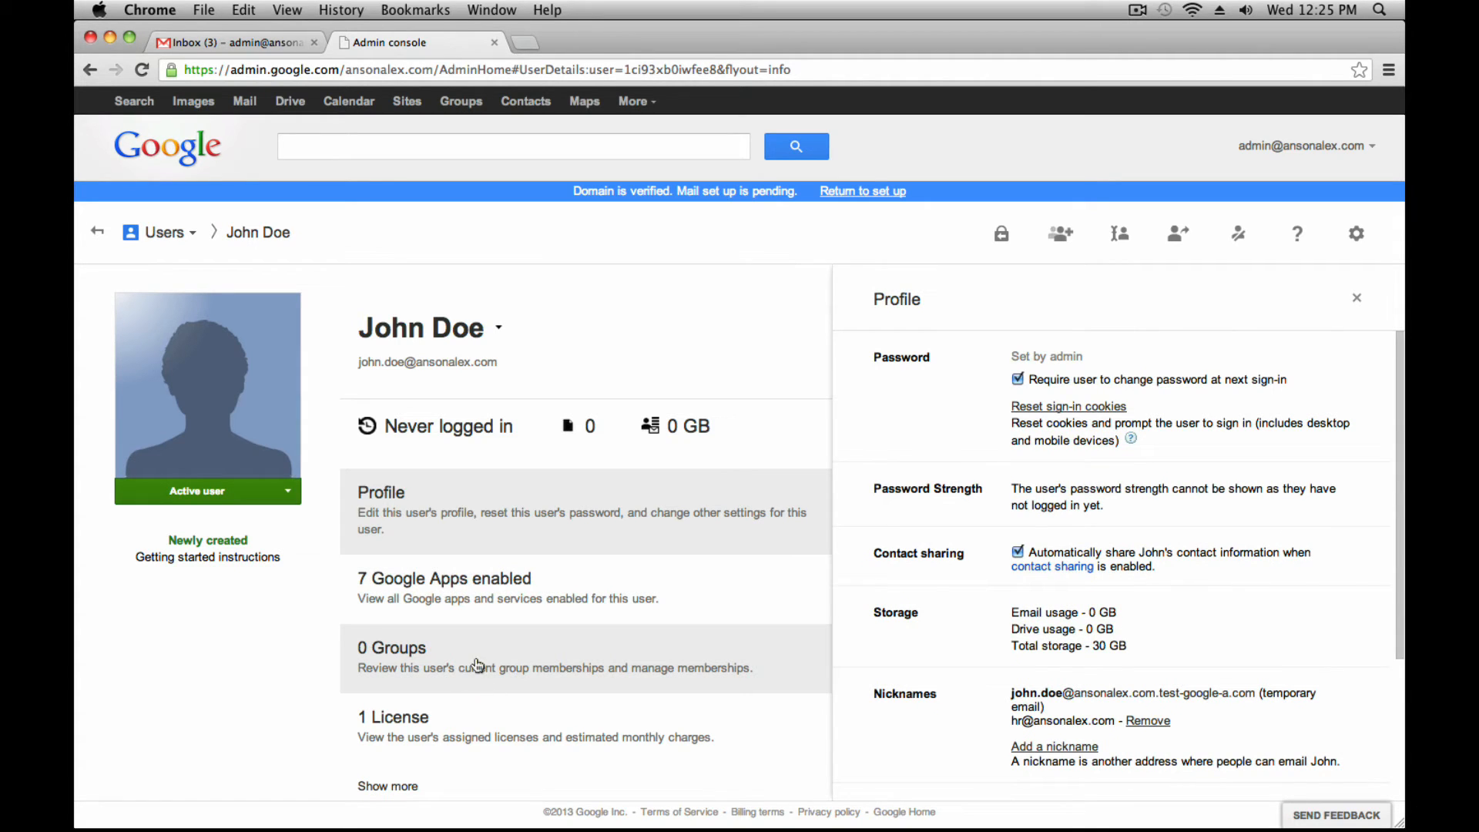
# - Expand the user's full list of settings sections and look through the additional ones
pyautogui.scroll(-1, 477, 665)
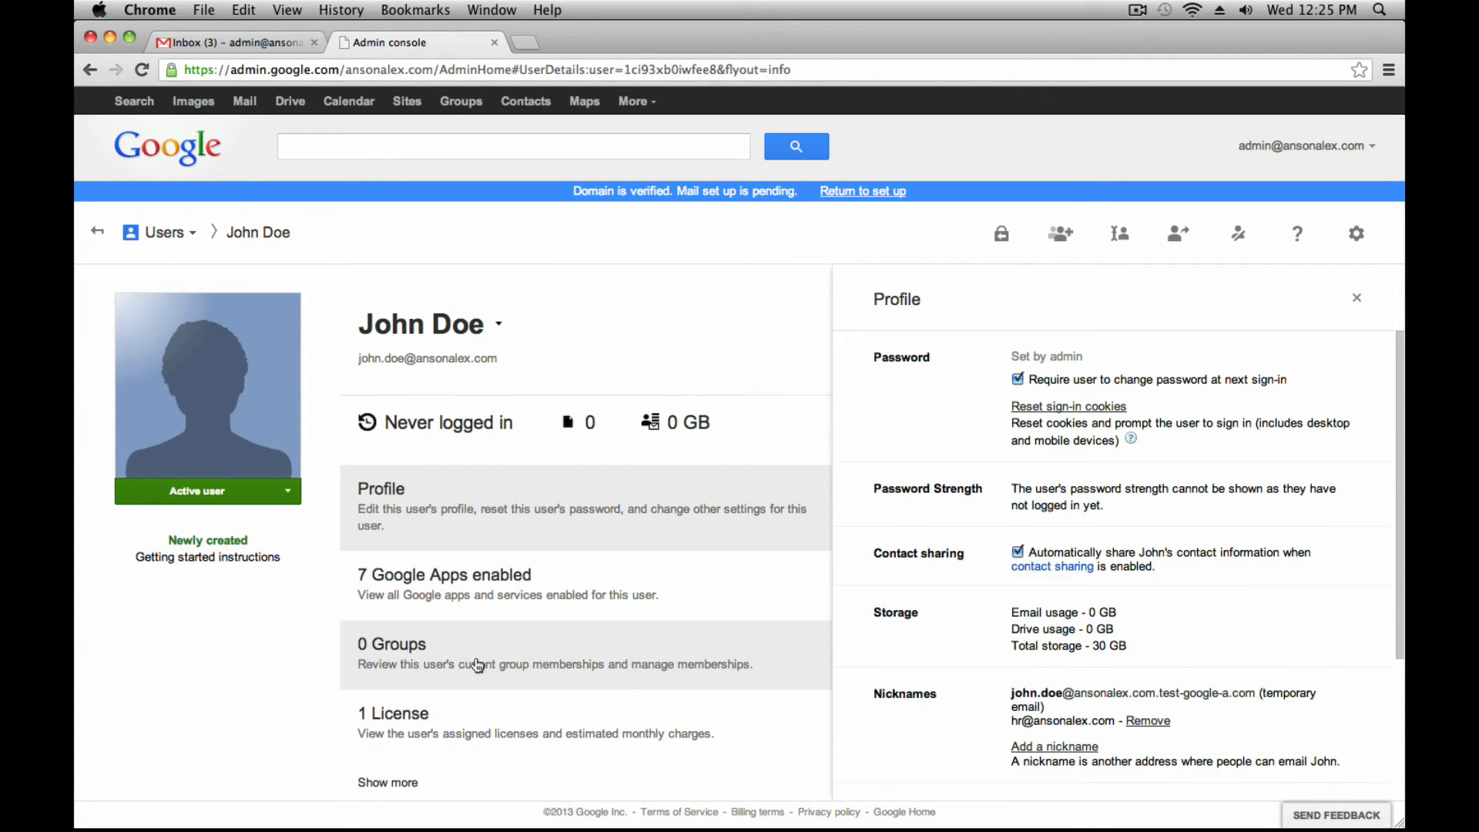
pyautogui.click(409, 782)
pyautogui.scroll(-4, 539, 655)
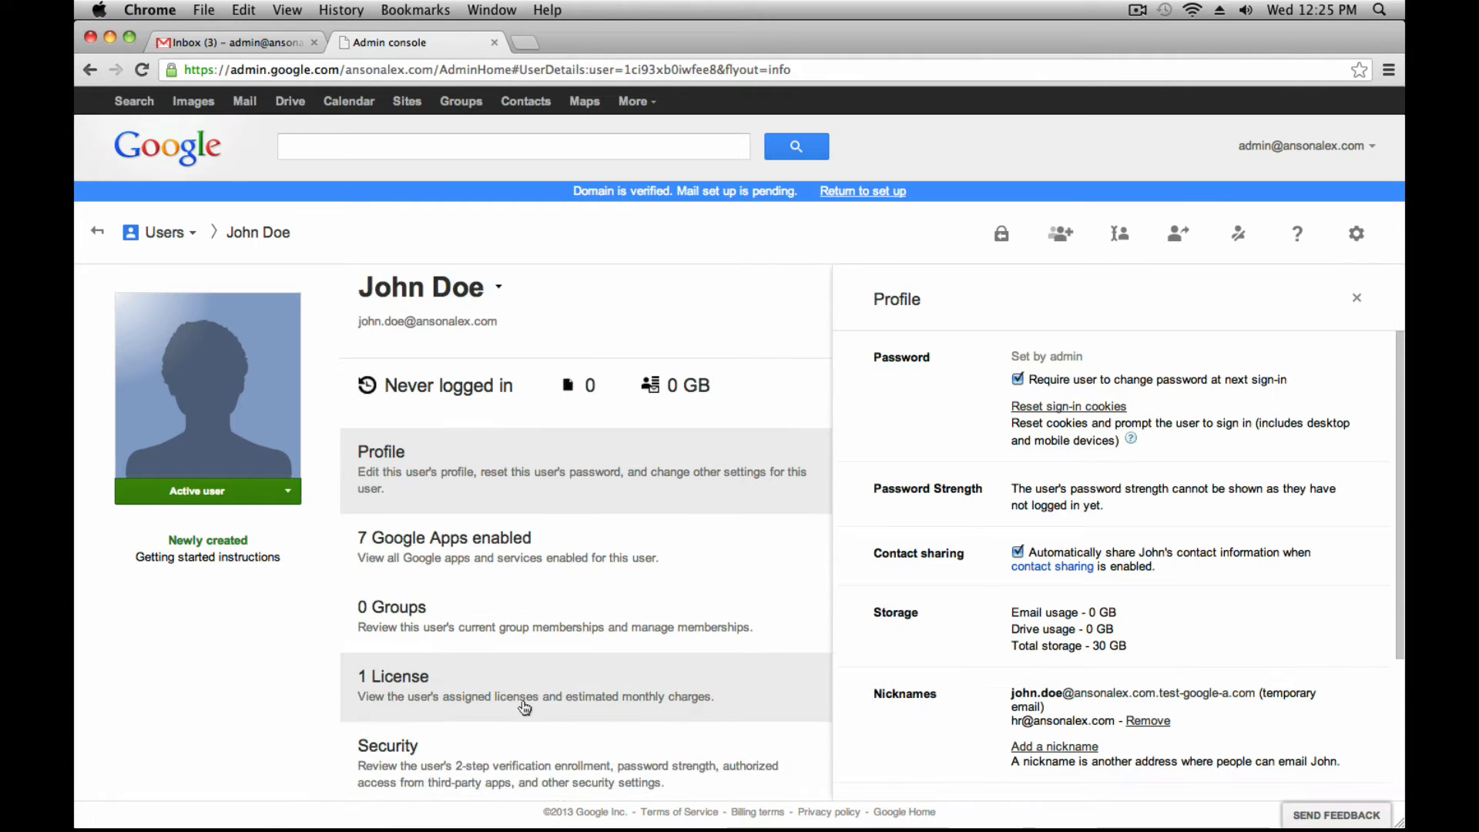
pyautogui.scroll(-4, 580, 612)
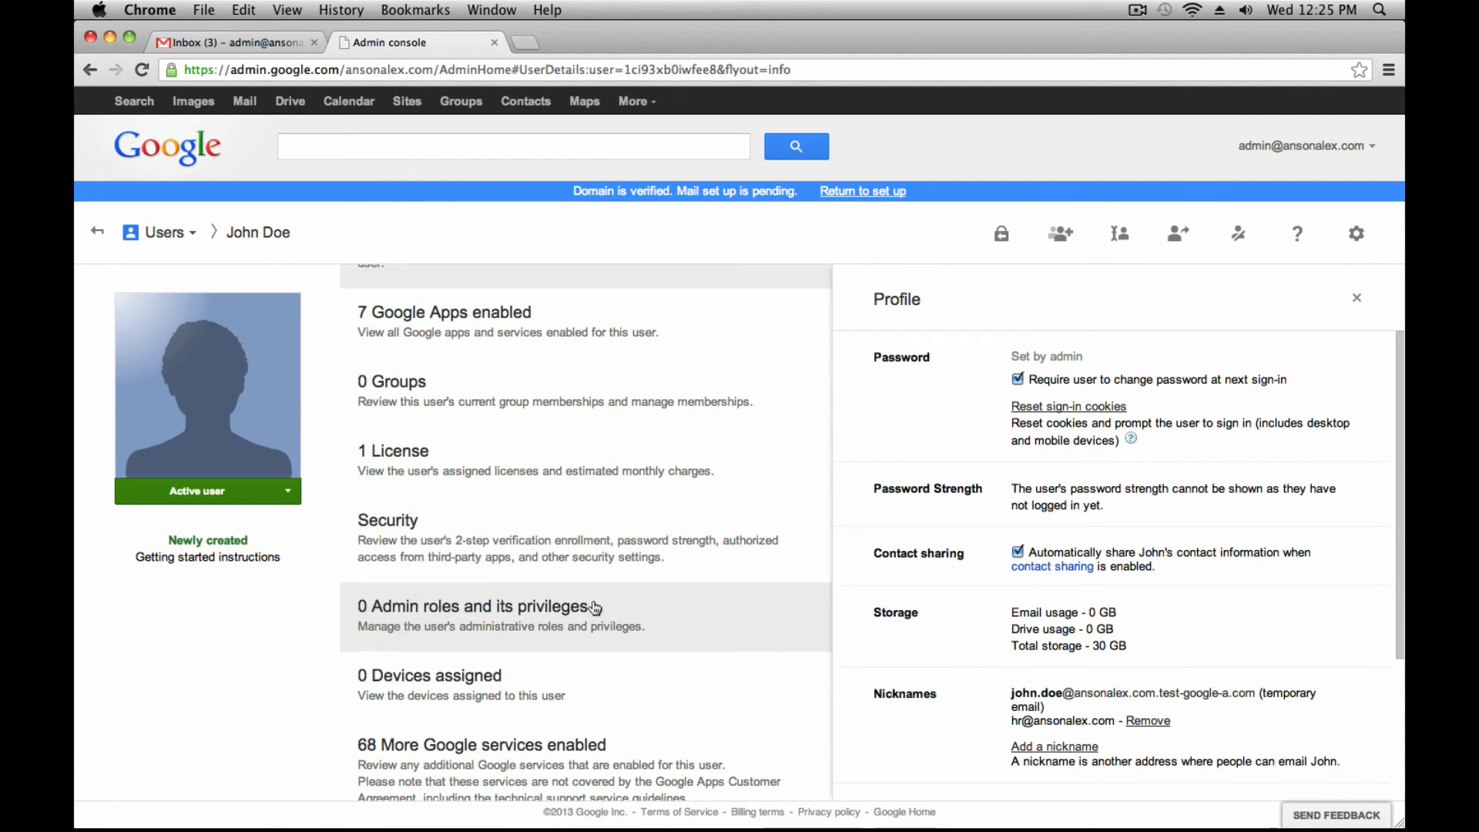
# - Review the user's security settings and remaining sections, and return to the domain's user list
pyautogui.click(459, 531)
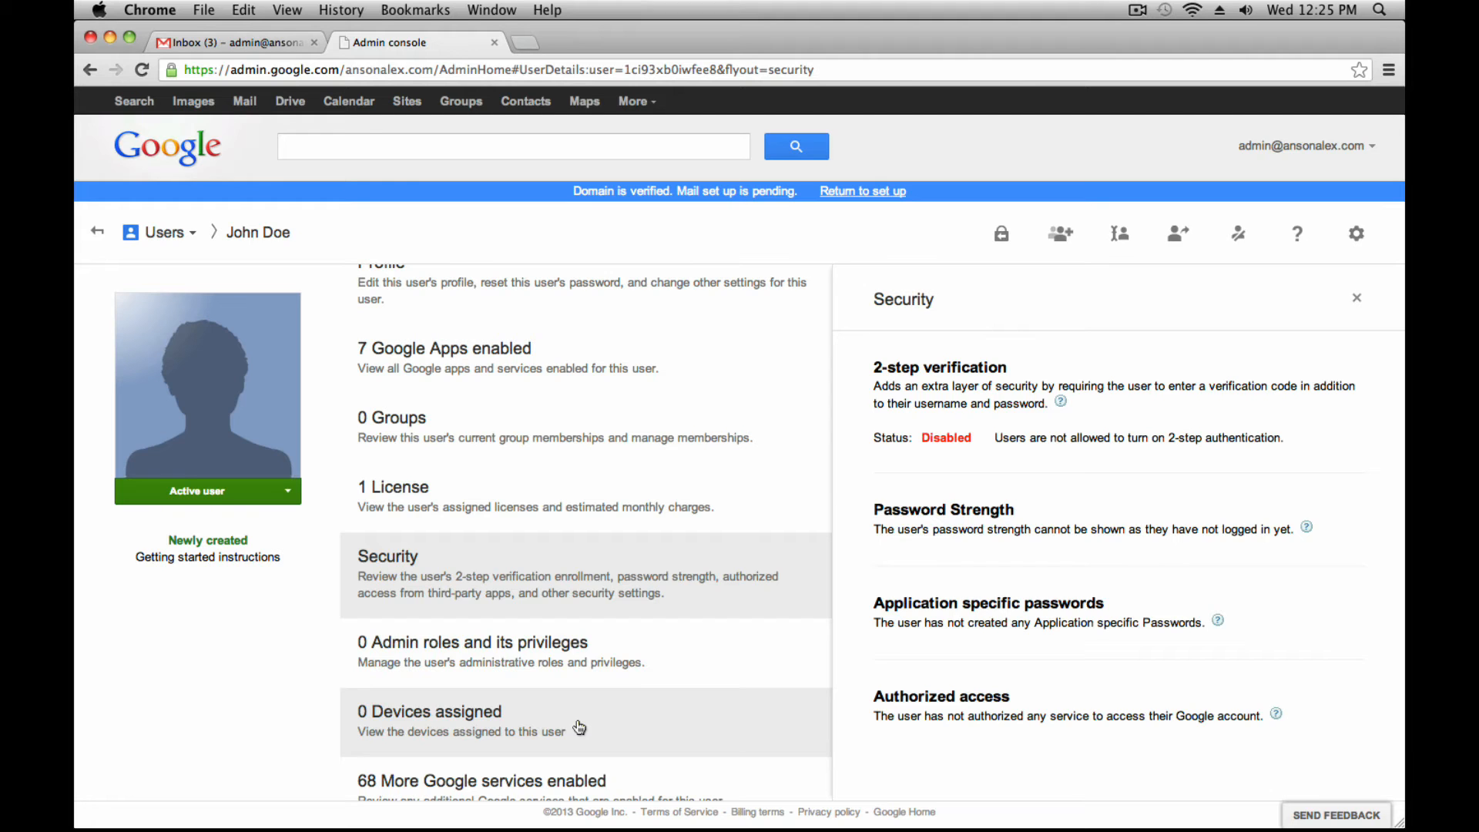
pyautogui.scroll(-3, 620, 700)
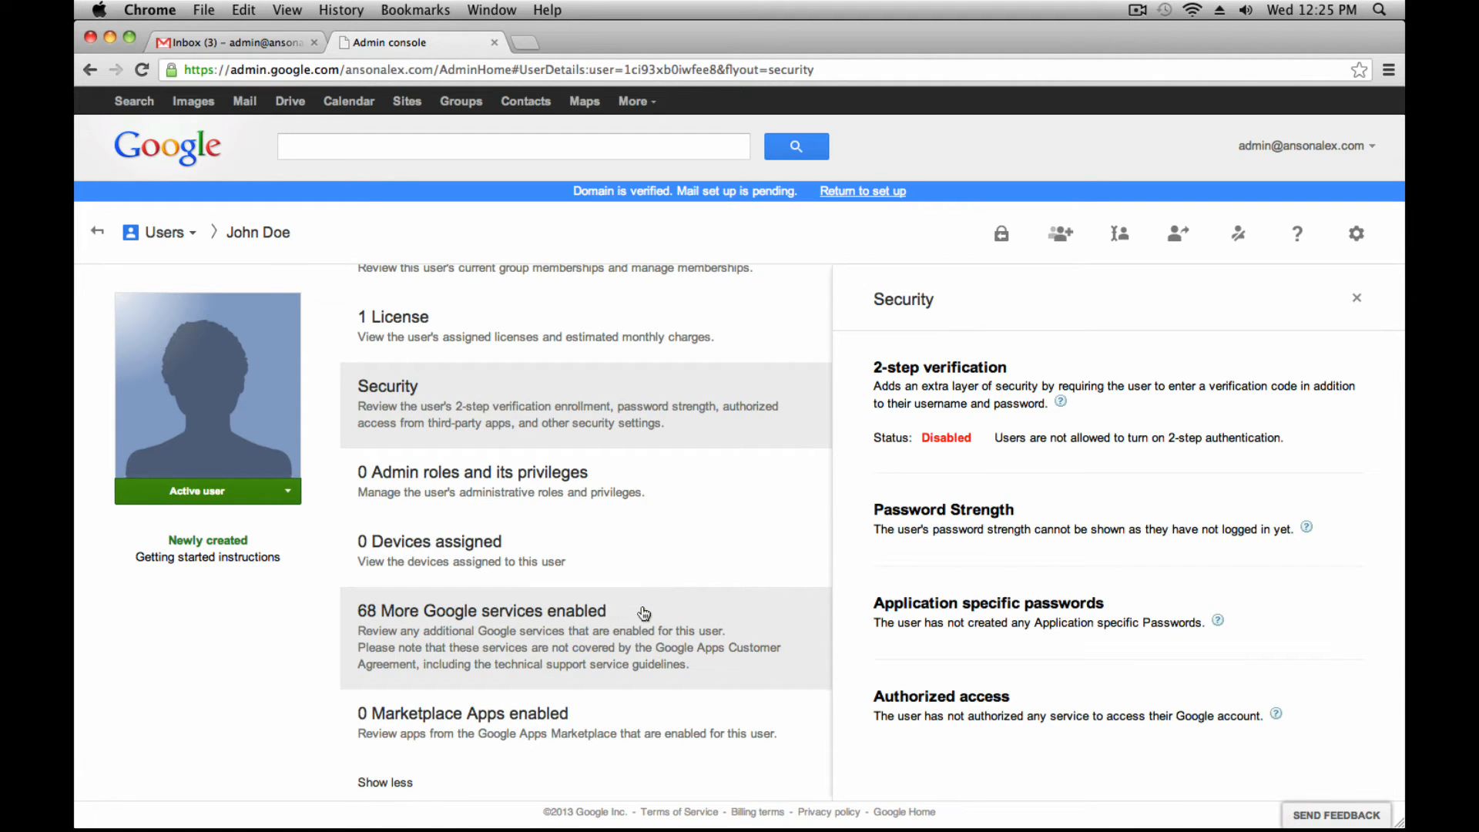
pyautogui.scroll(-1, 644, 613)
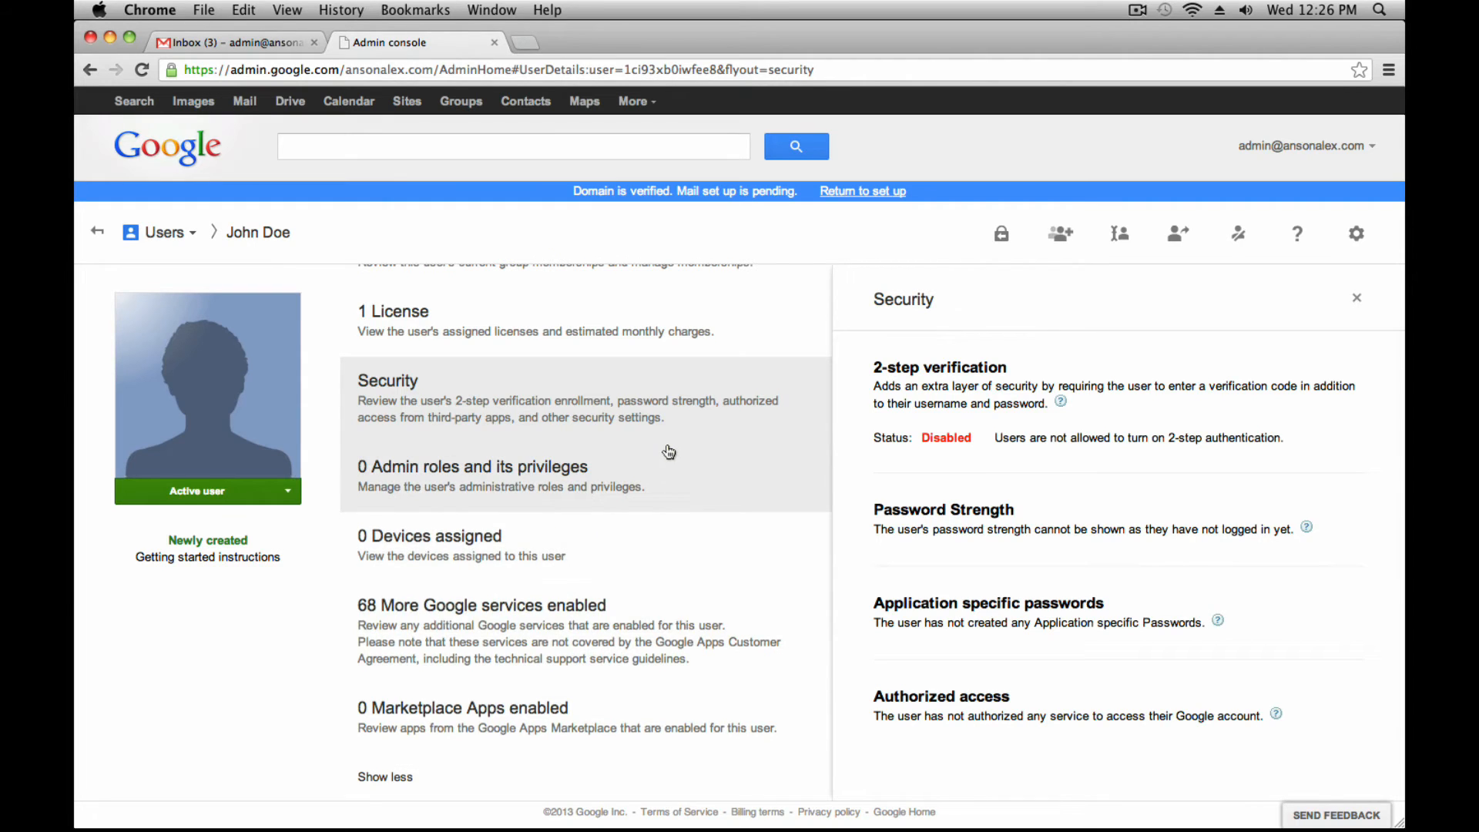
pyautogui.scroll(4, 665, 453)
pyautogui.scroll(2, 669, 452)
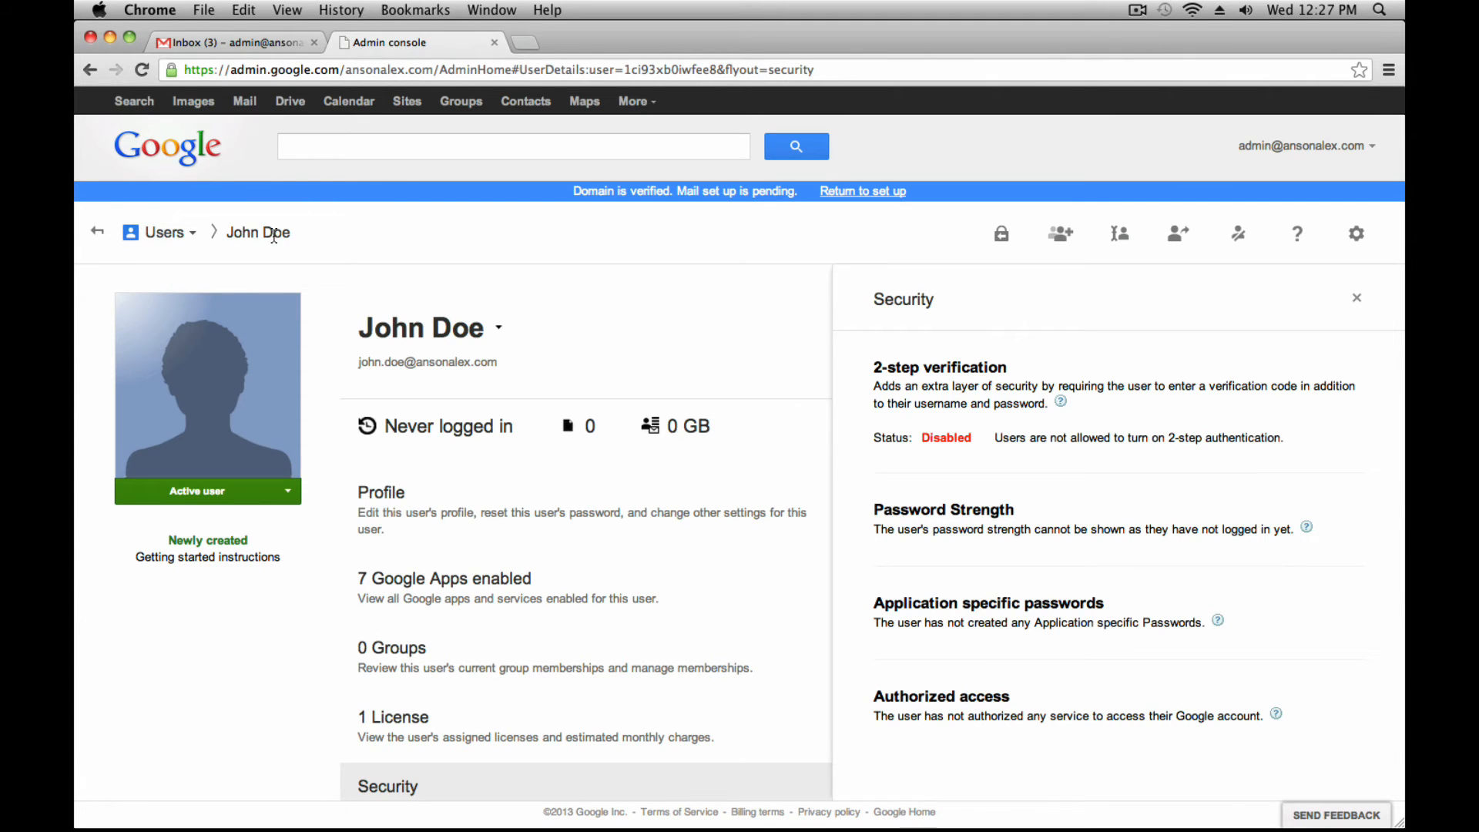
pyautogui.click(195, 237)
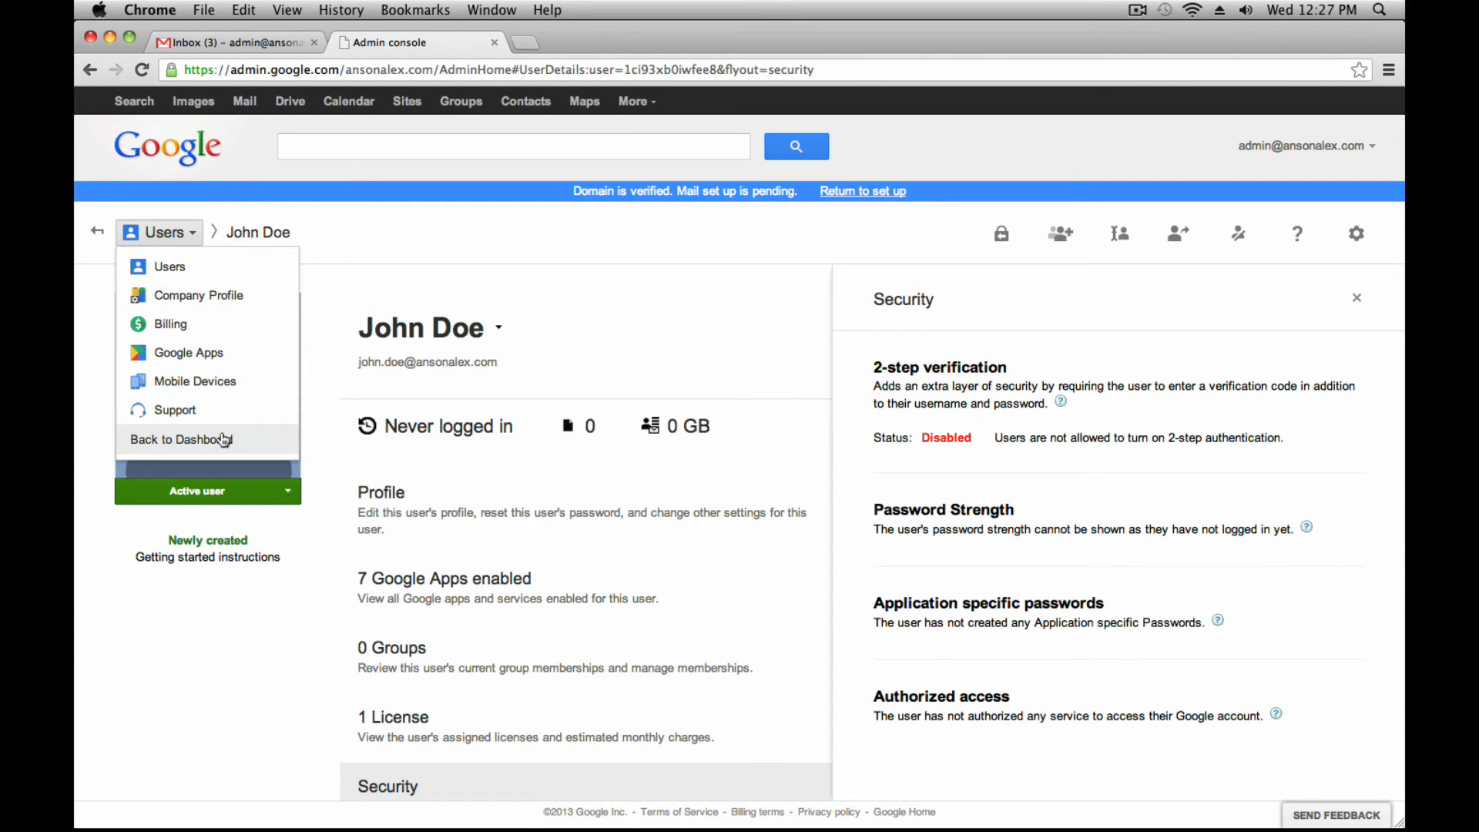
pyautogui.click(165, 265)
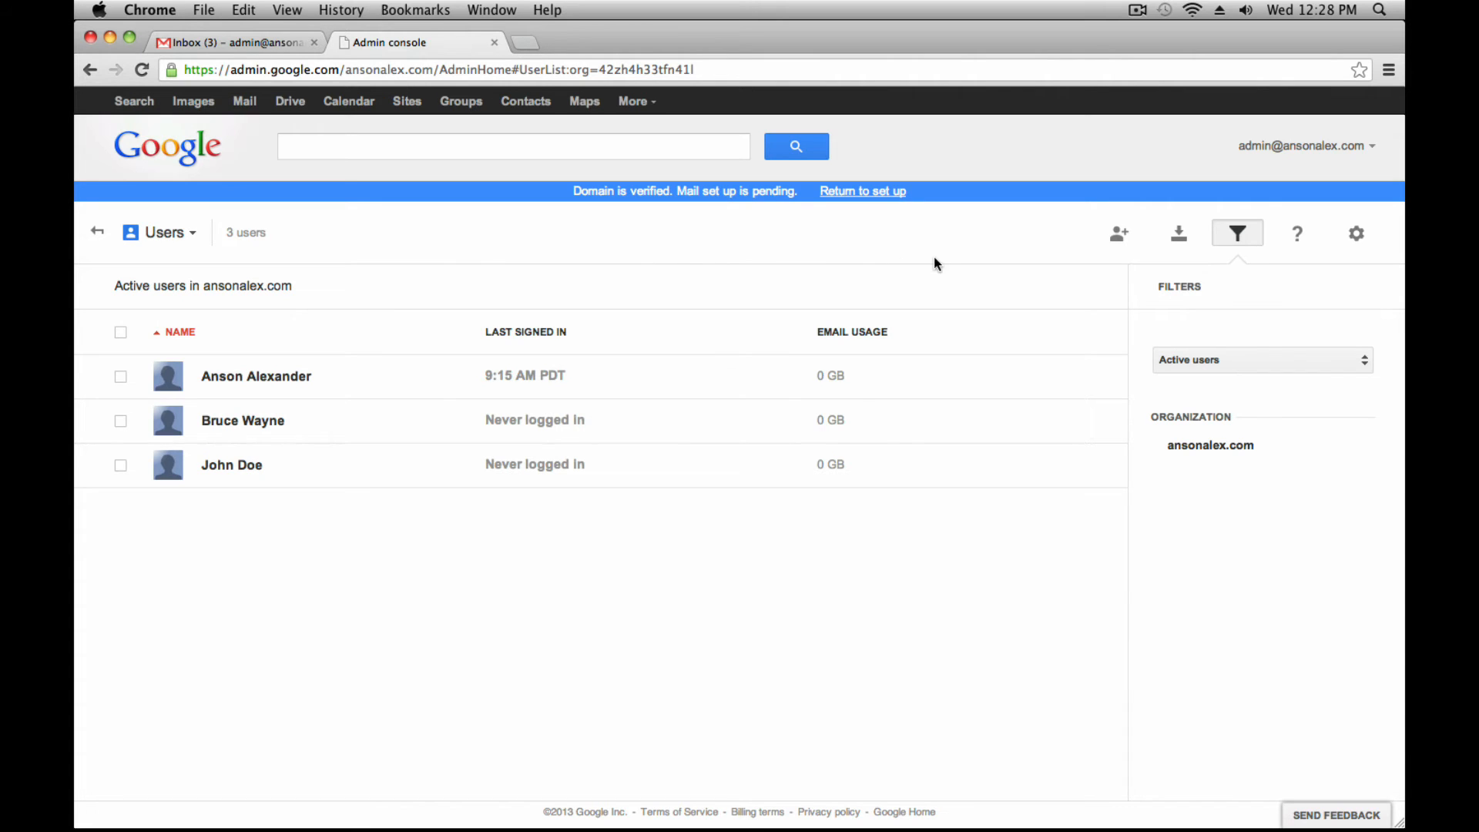
# - Open the Google Apps setup wizard and continue past the users question with "No, it's just me" selected
pyautogui.click(1359, 234)
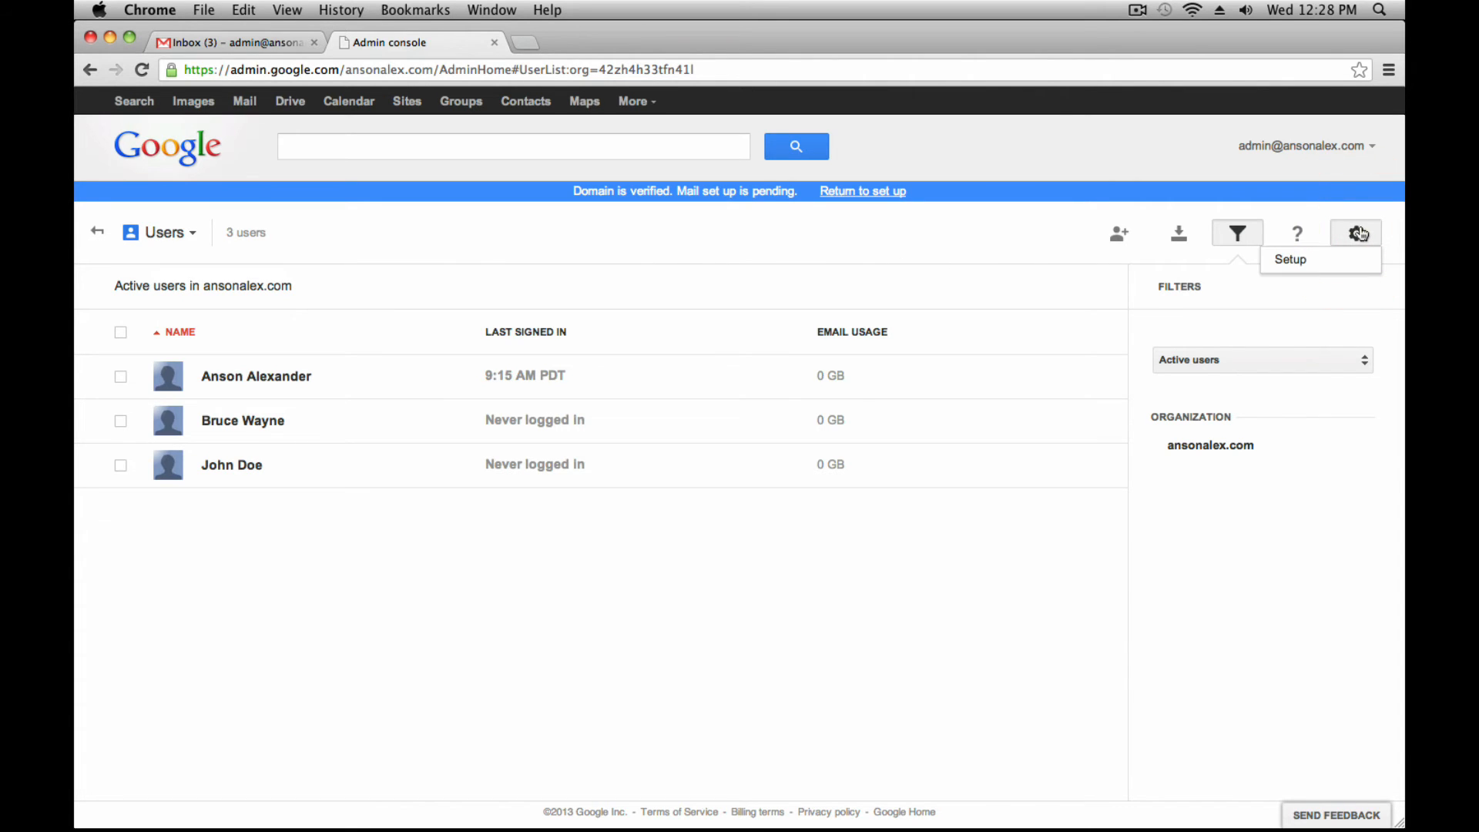
pyautogui.click(1348, 269)
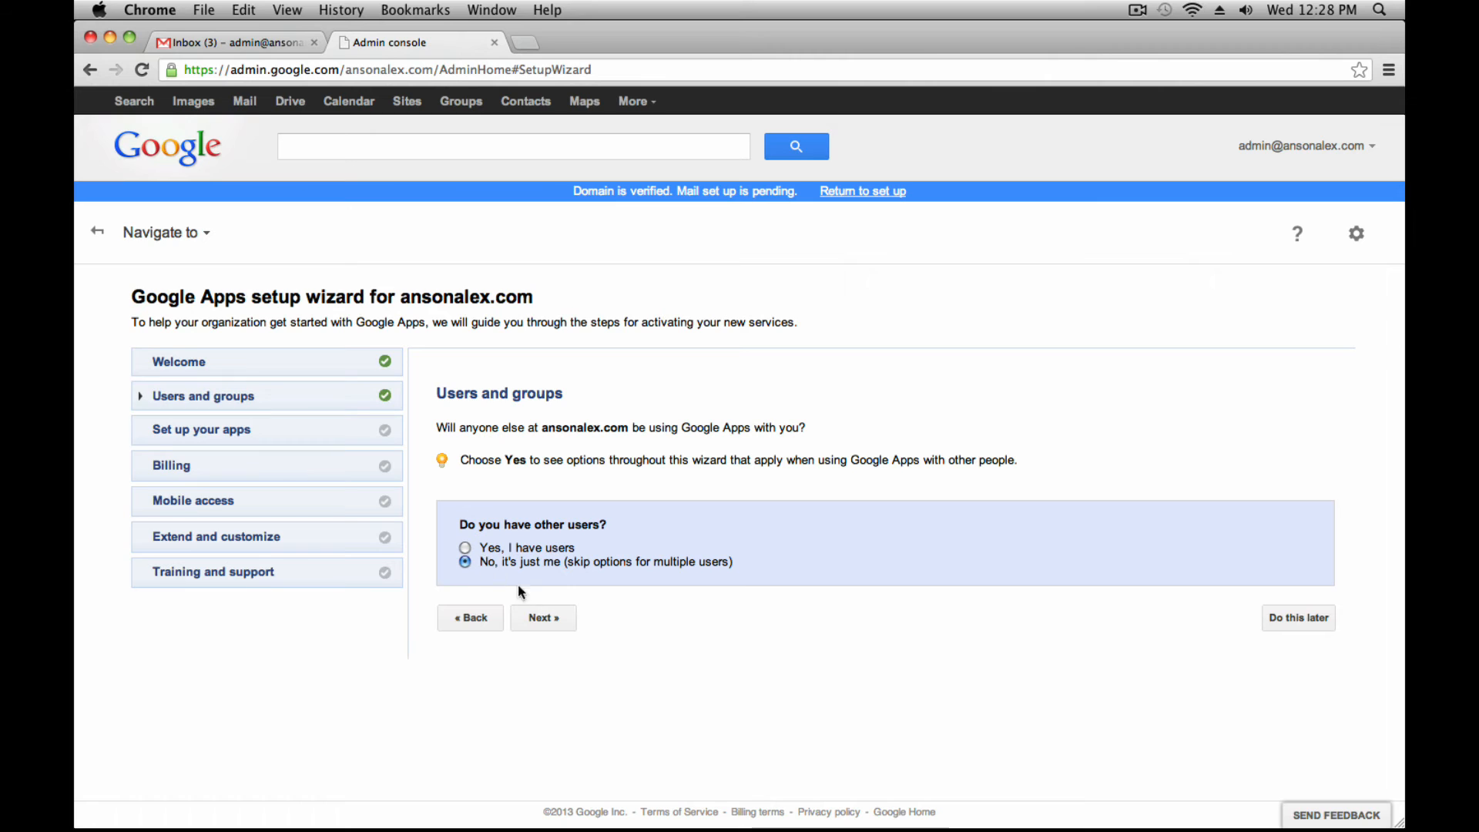
pyautogui.click(544, 618)
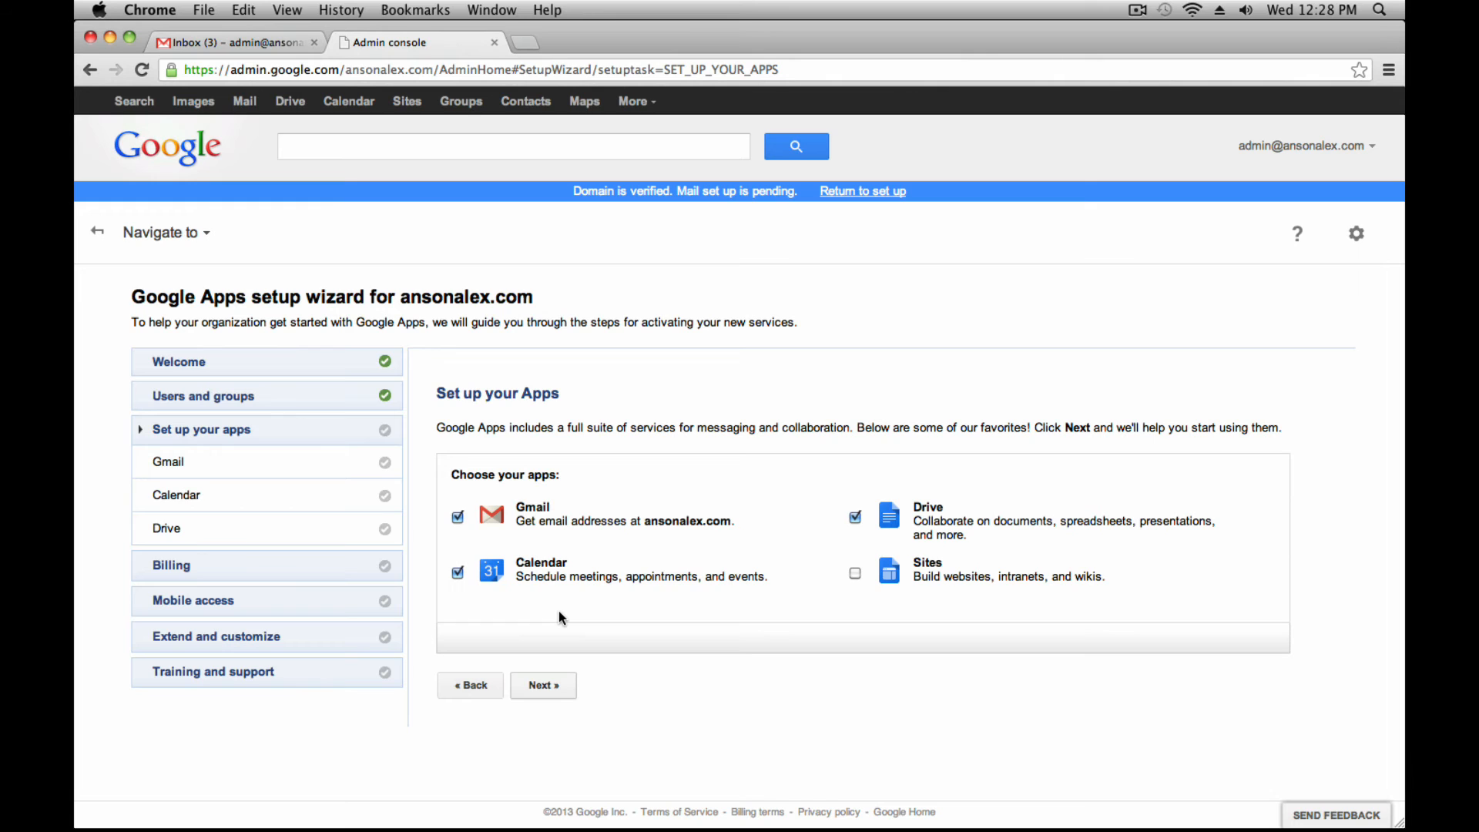
# - Add Sites to the apps chosen for setup and continue through the Gmail introduction to its section overview
pyautogui.click(856, 573)
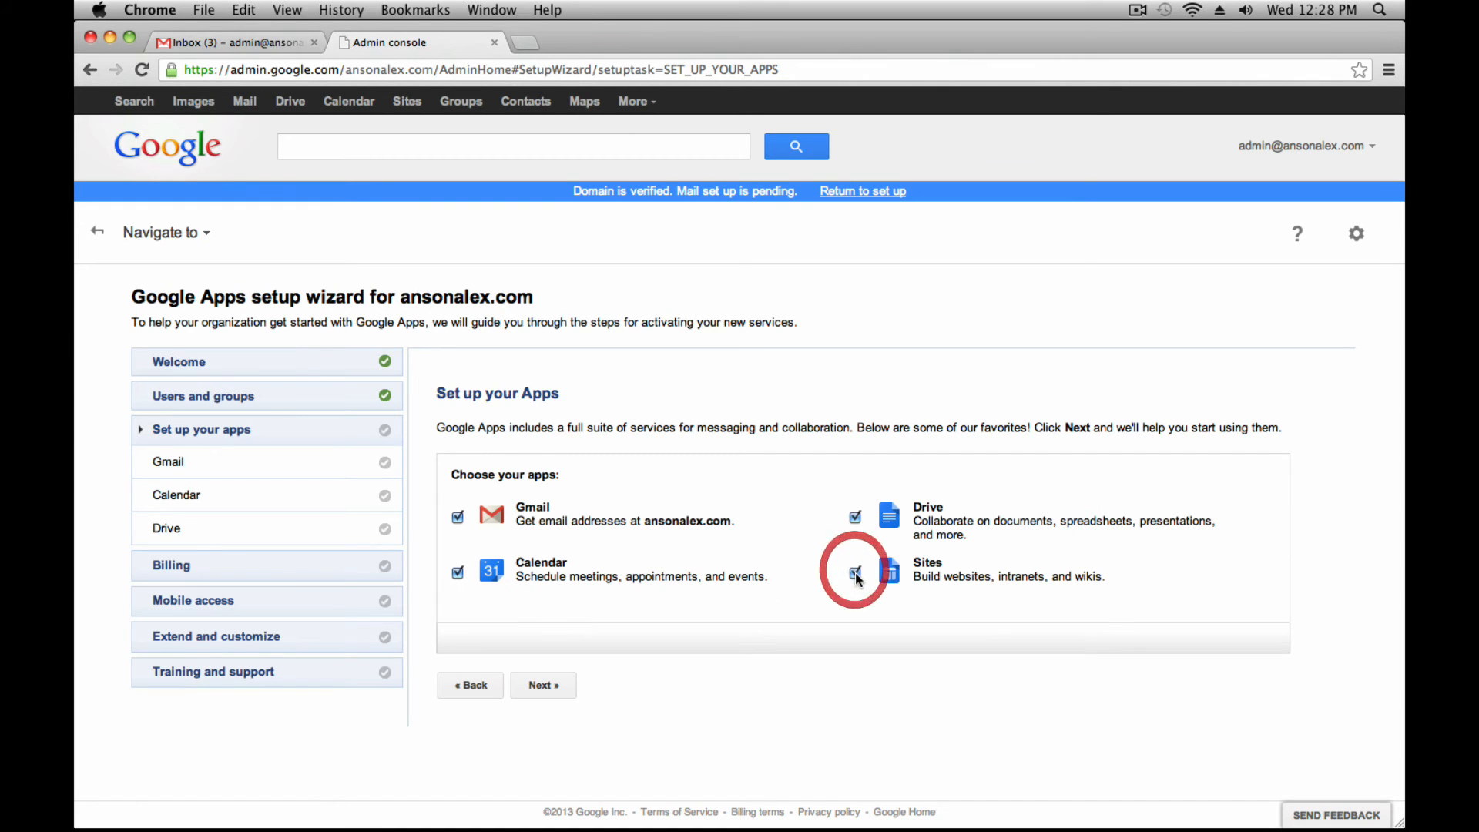
pyautogui.click(557, 684)
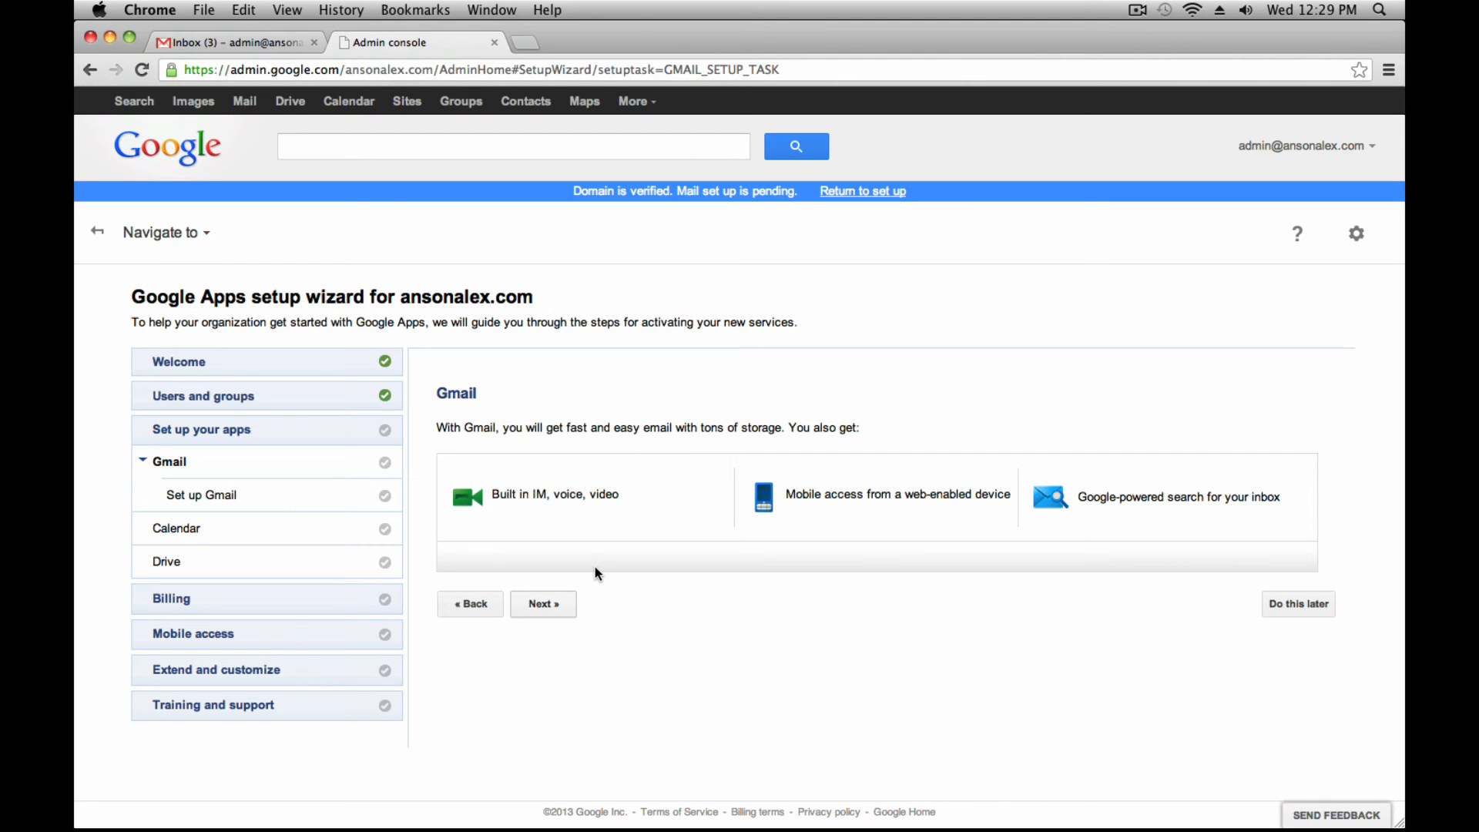
pyautogui.click(557, 605)
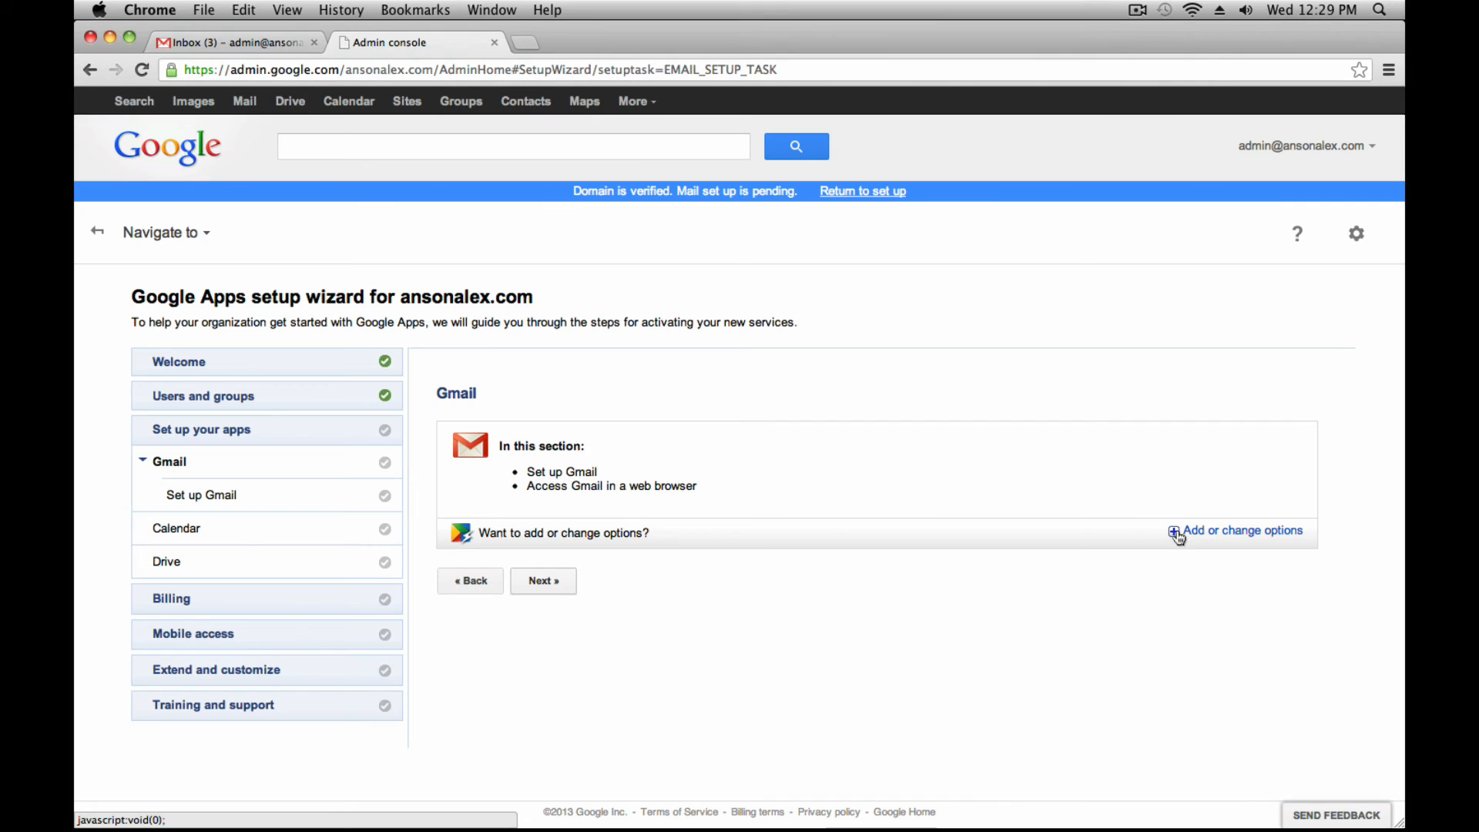
# - Expand the additional Gmail setup options to examine them, and return to the Gmail section overview
pyautogui.click(1207, 539)
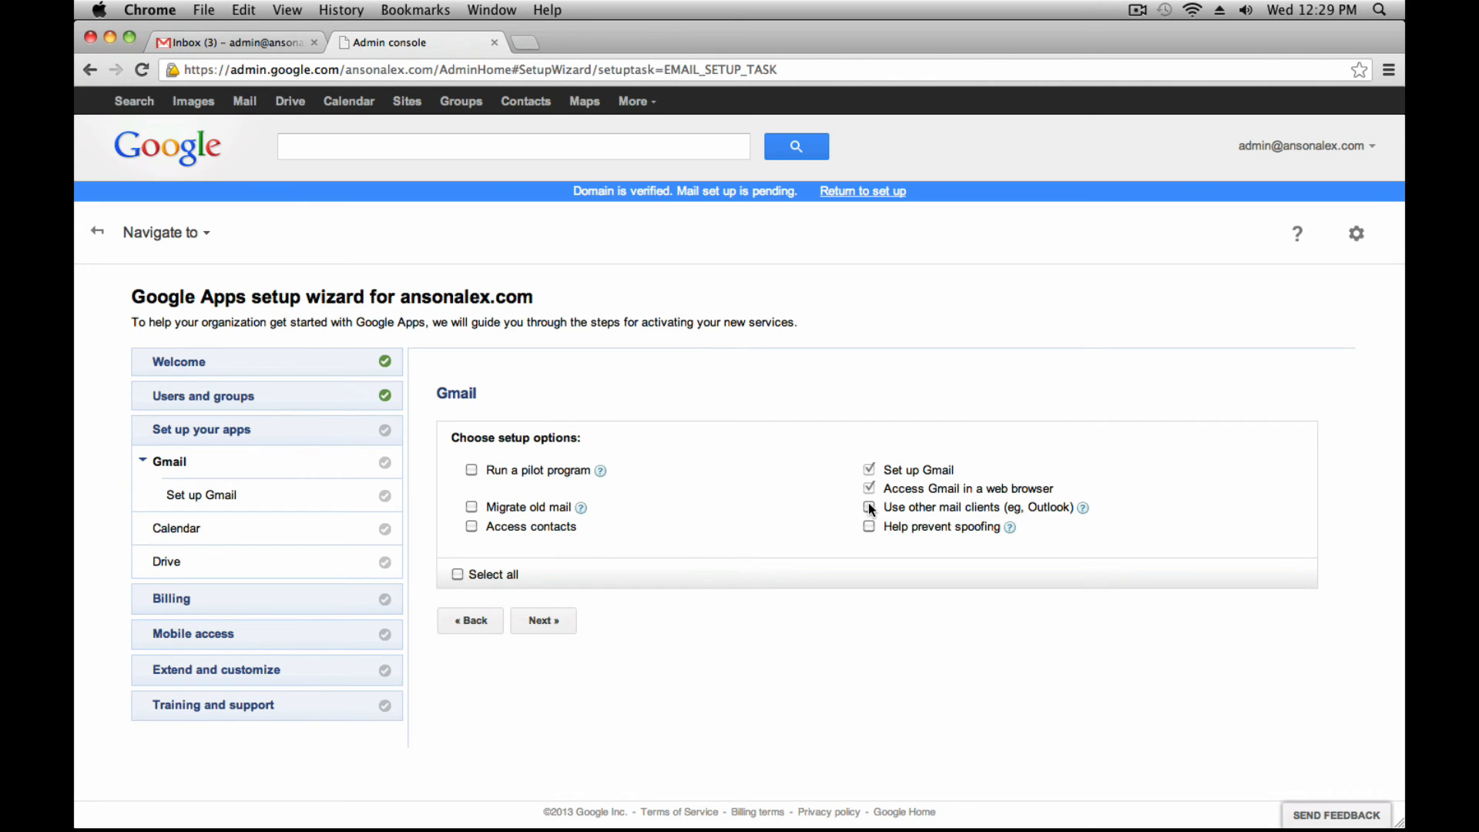
pyautogui.click(467, 624)
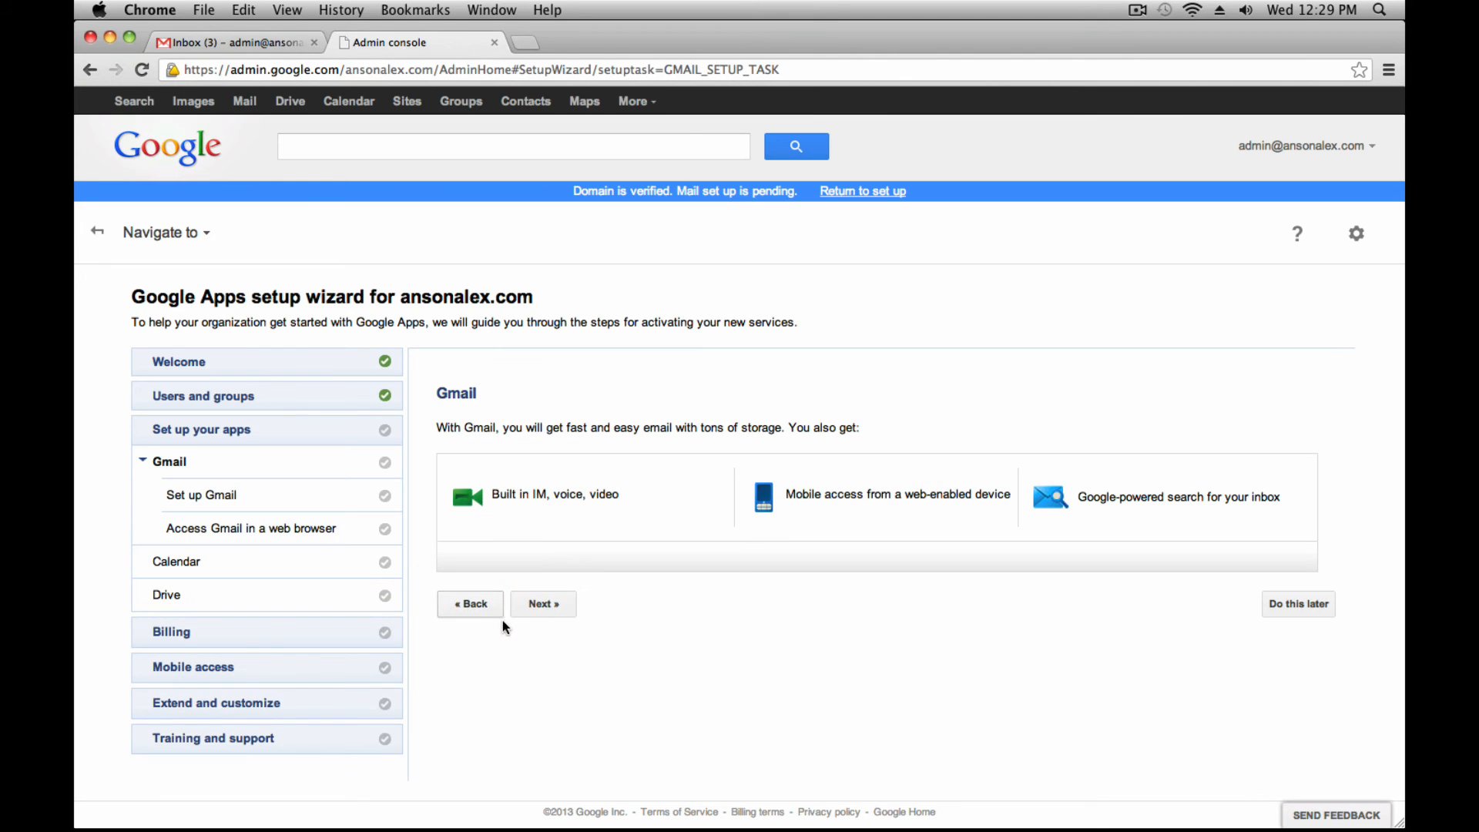
pyautogui.click(553, 614)
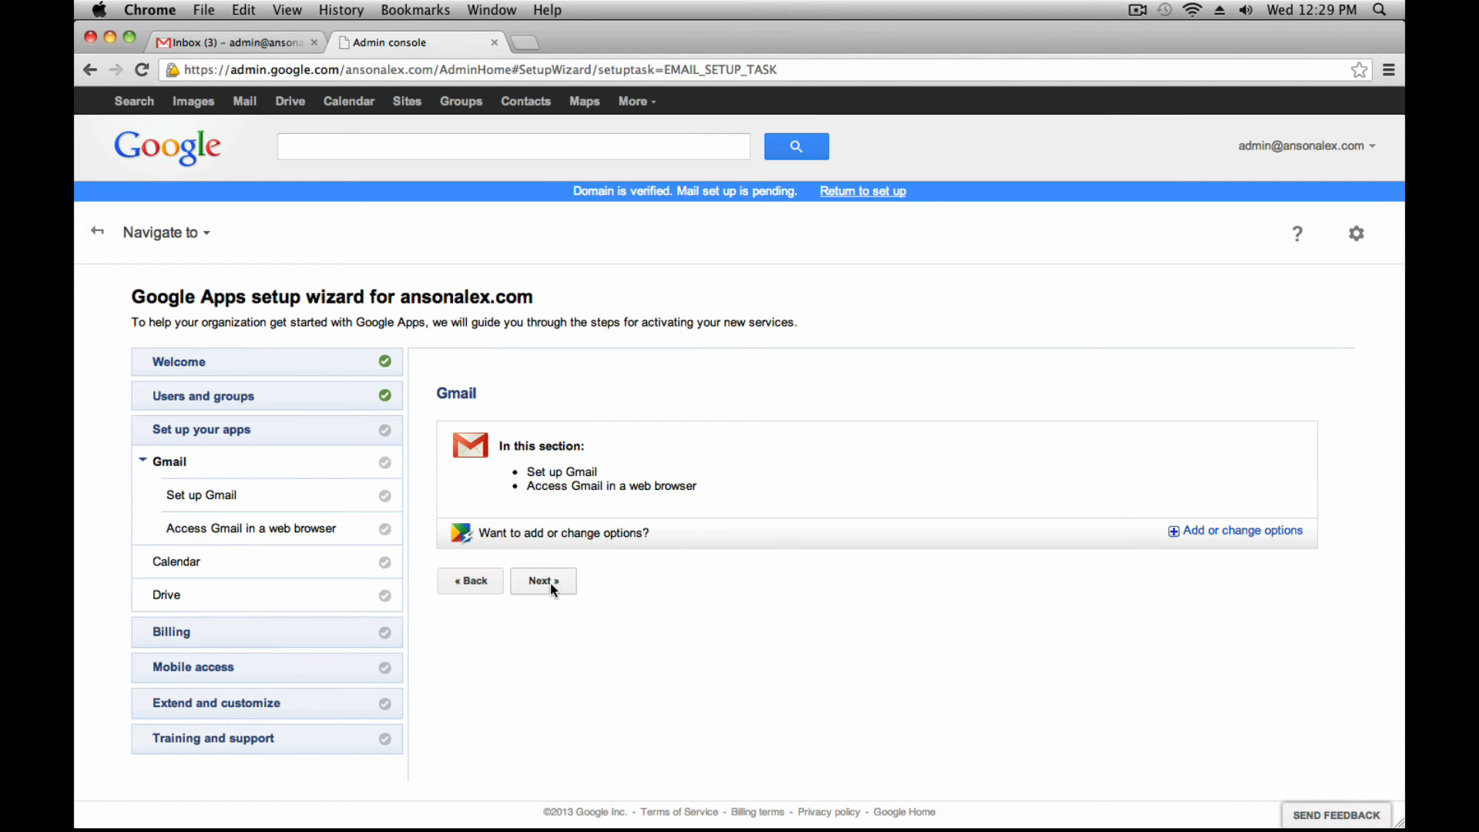
# - Route the domain's mail through Google servers and review its current MX records and the available domain hosts
pyautogui.click(553, 585)
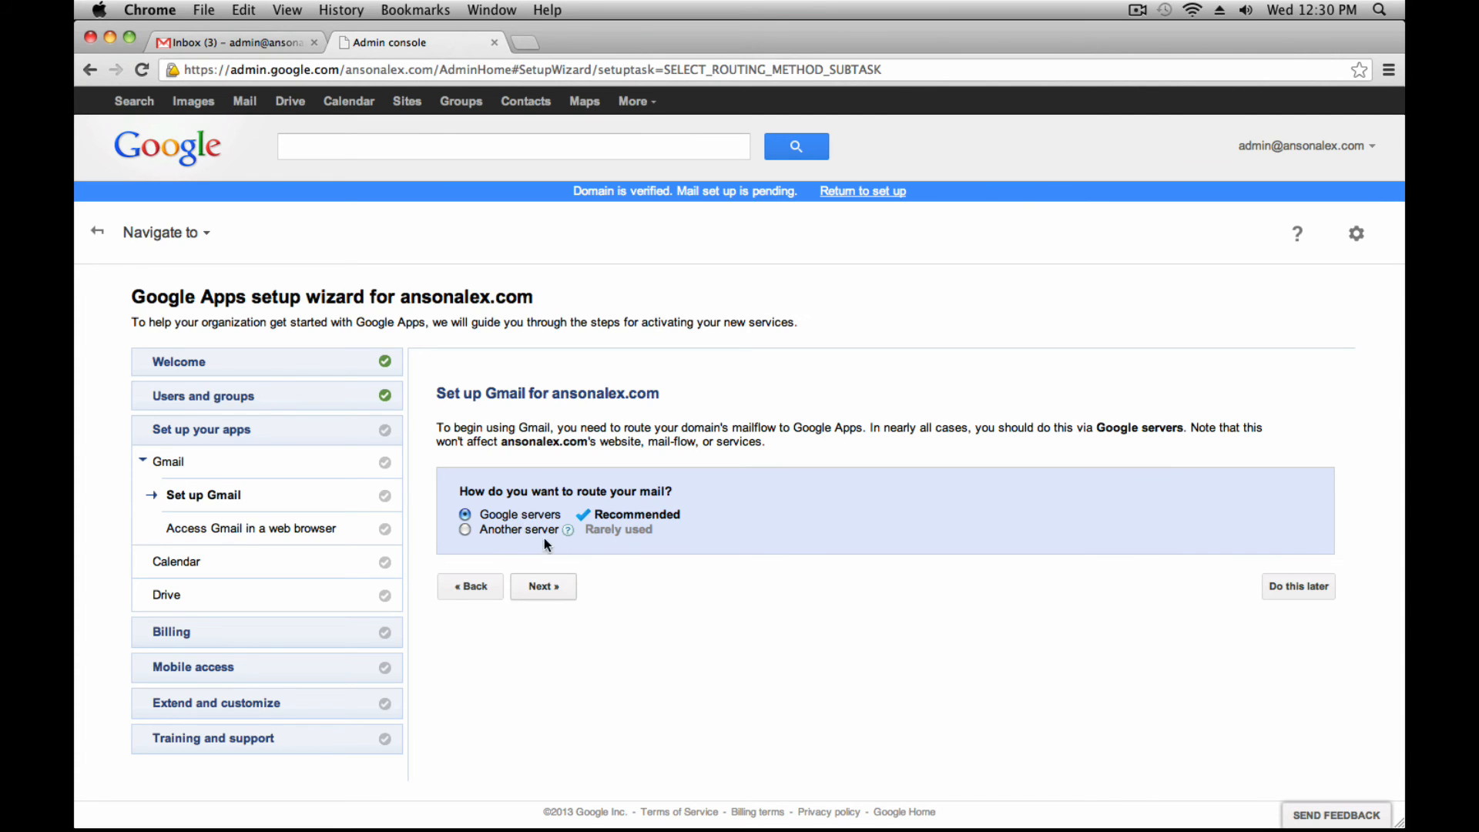
pyautogui.click(543, 587)
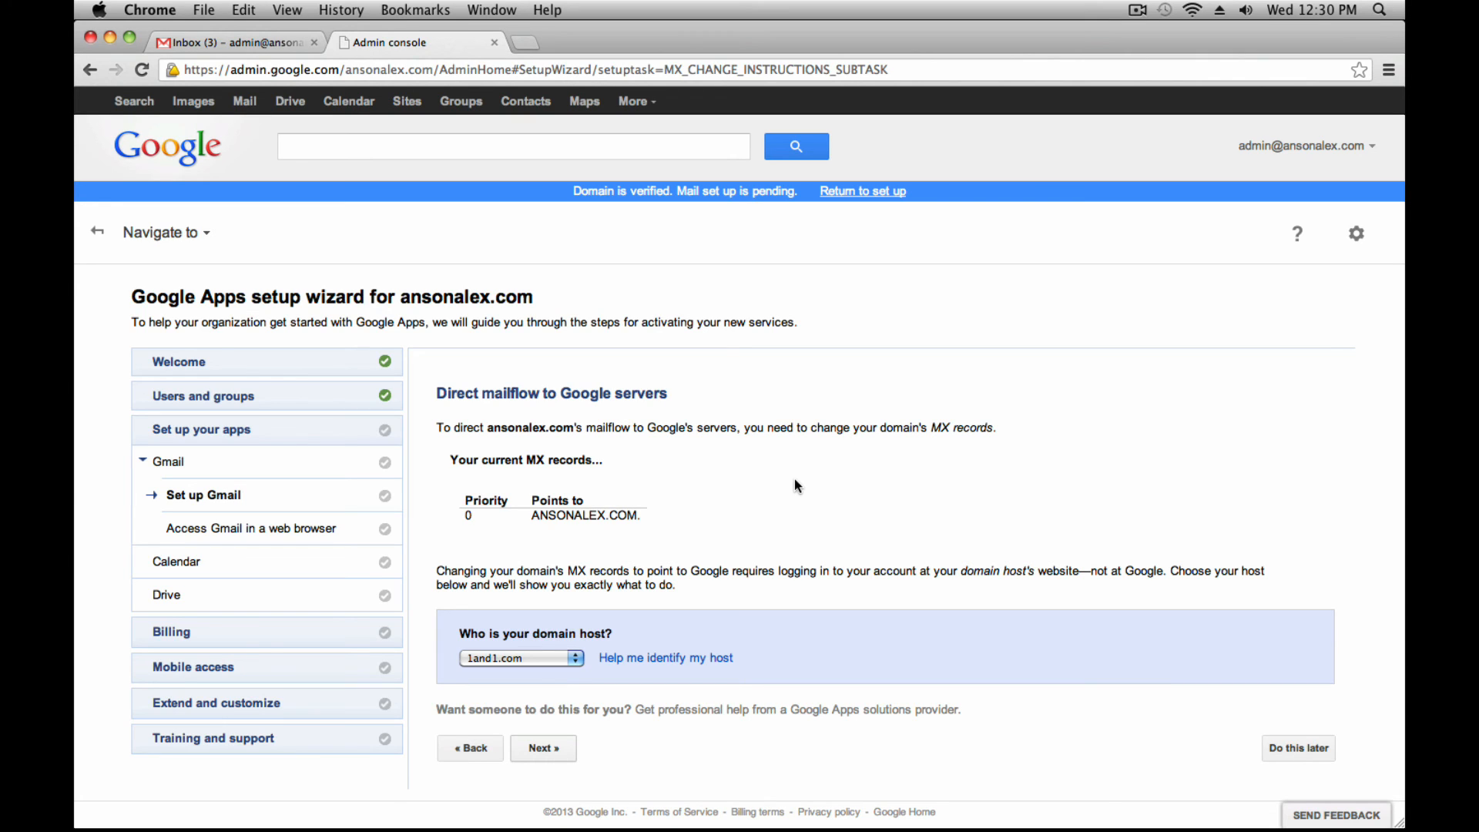
pyautogui.moveTo(532, 518); pyautogui.dragTo(639, 519)
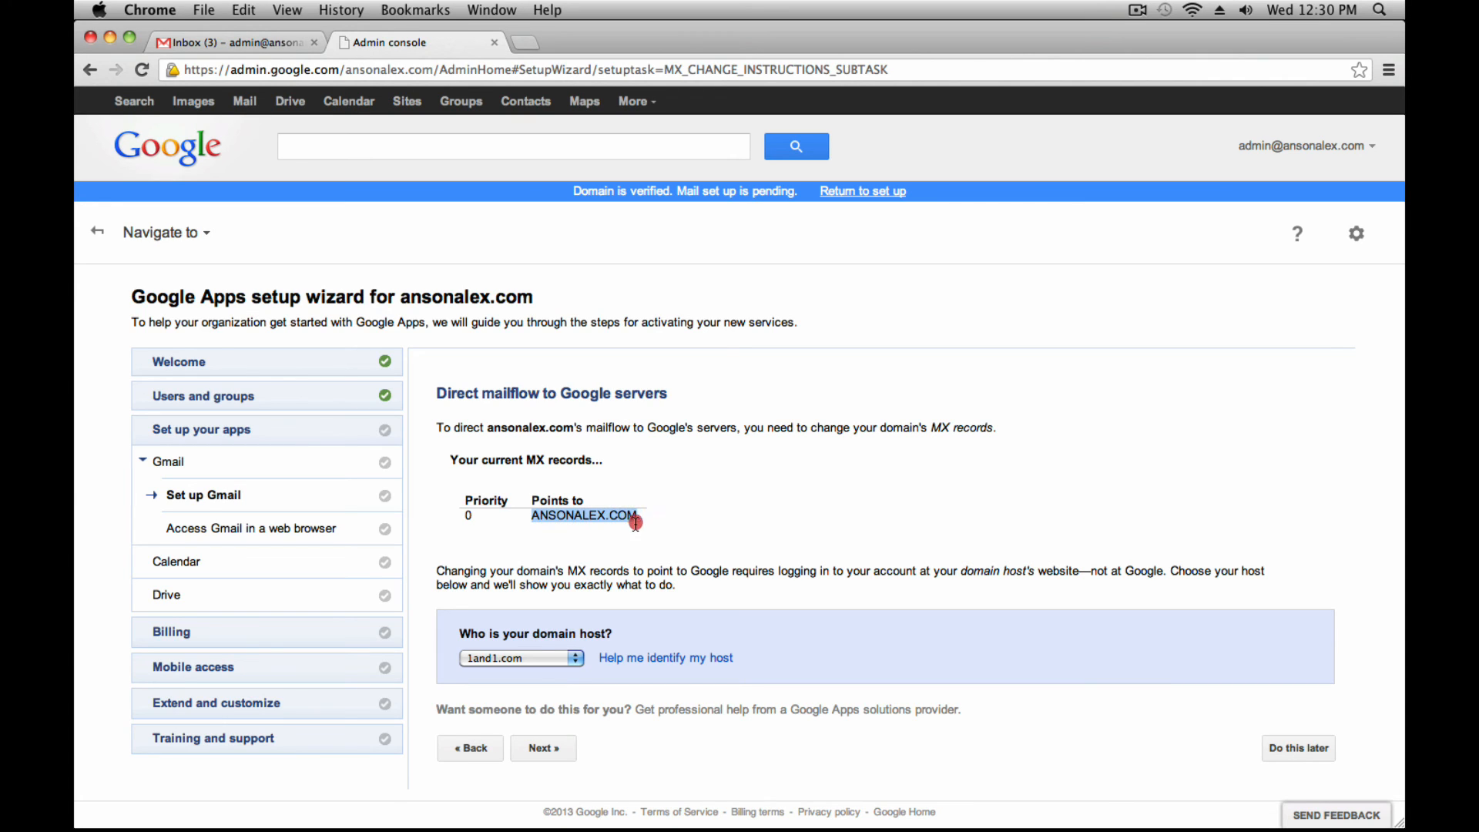
pyautogui.click(643, 520)
pyautogui.click(572, 658)
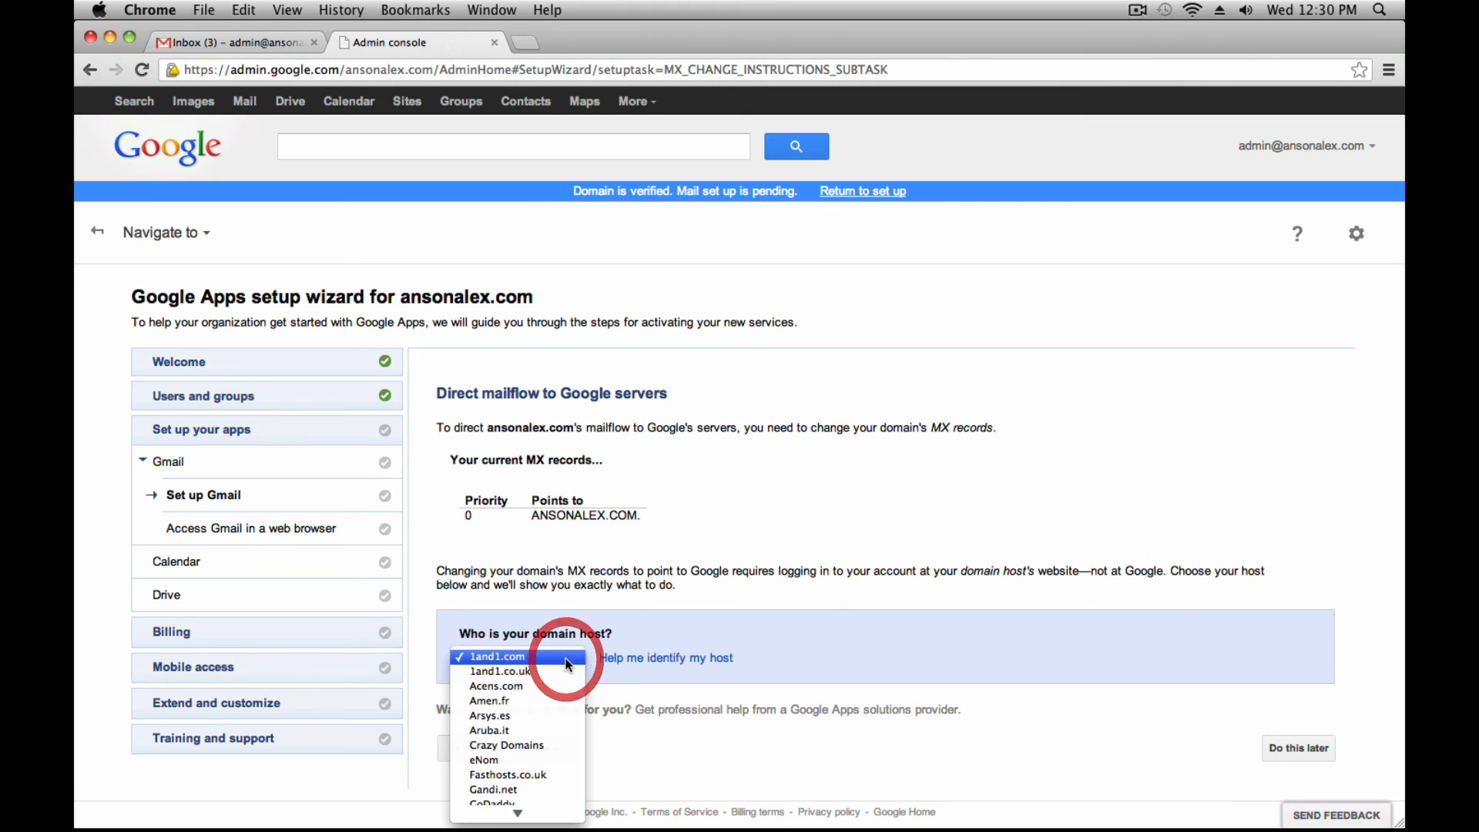
pyautogui.click(809, 654)
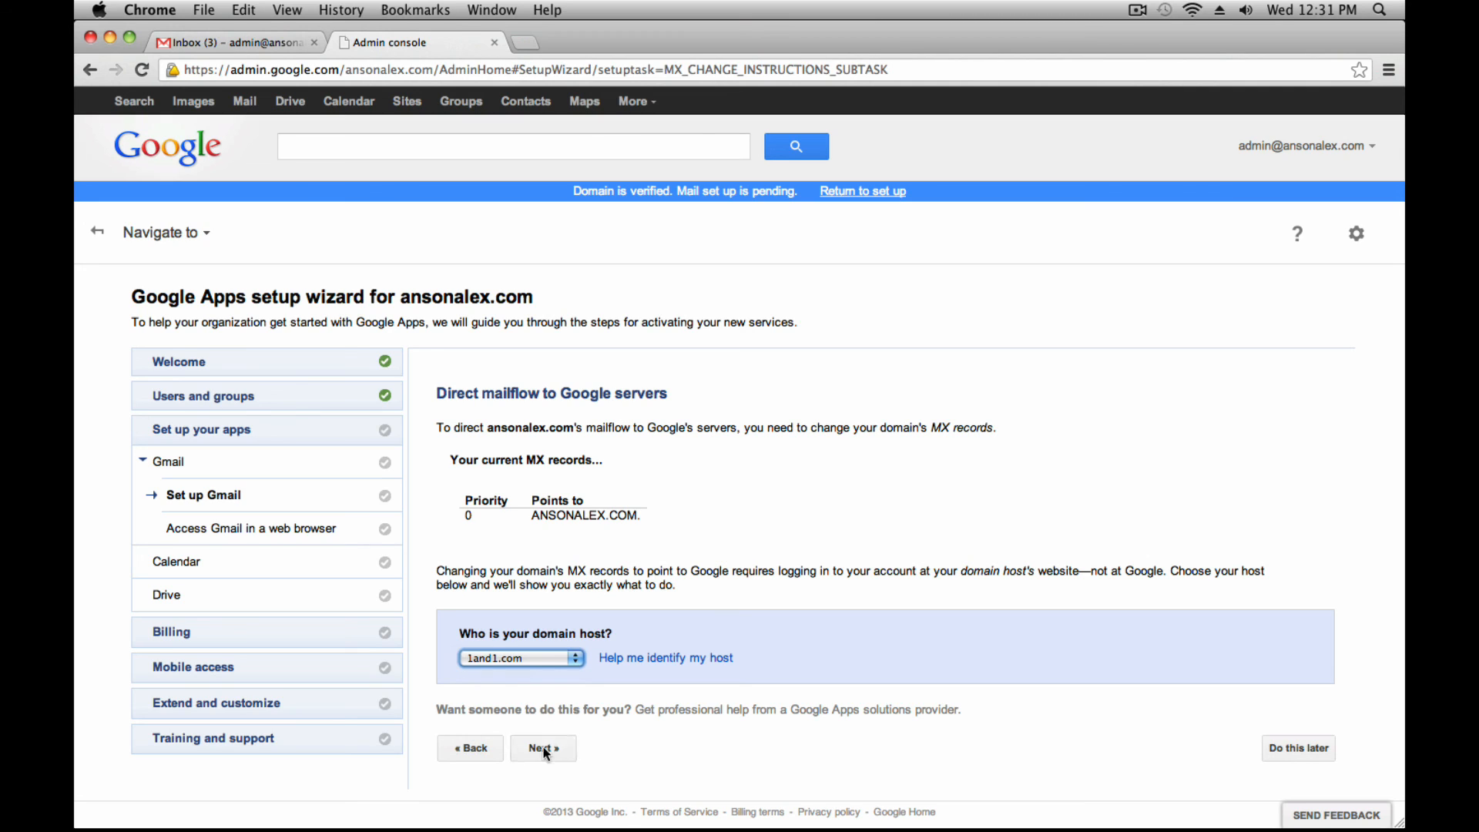
# - Postpone the MX record change and continue past the Gmail web access page to the Calendar setup
pyautogui.click(1281, 744)
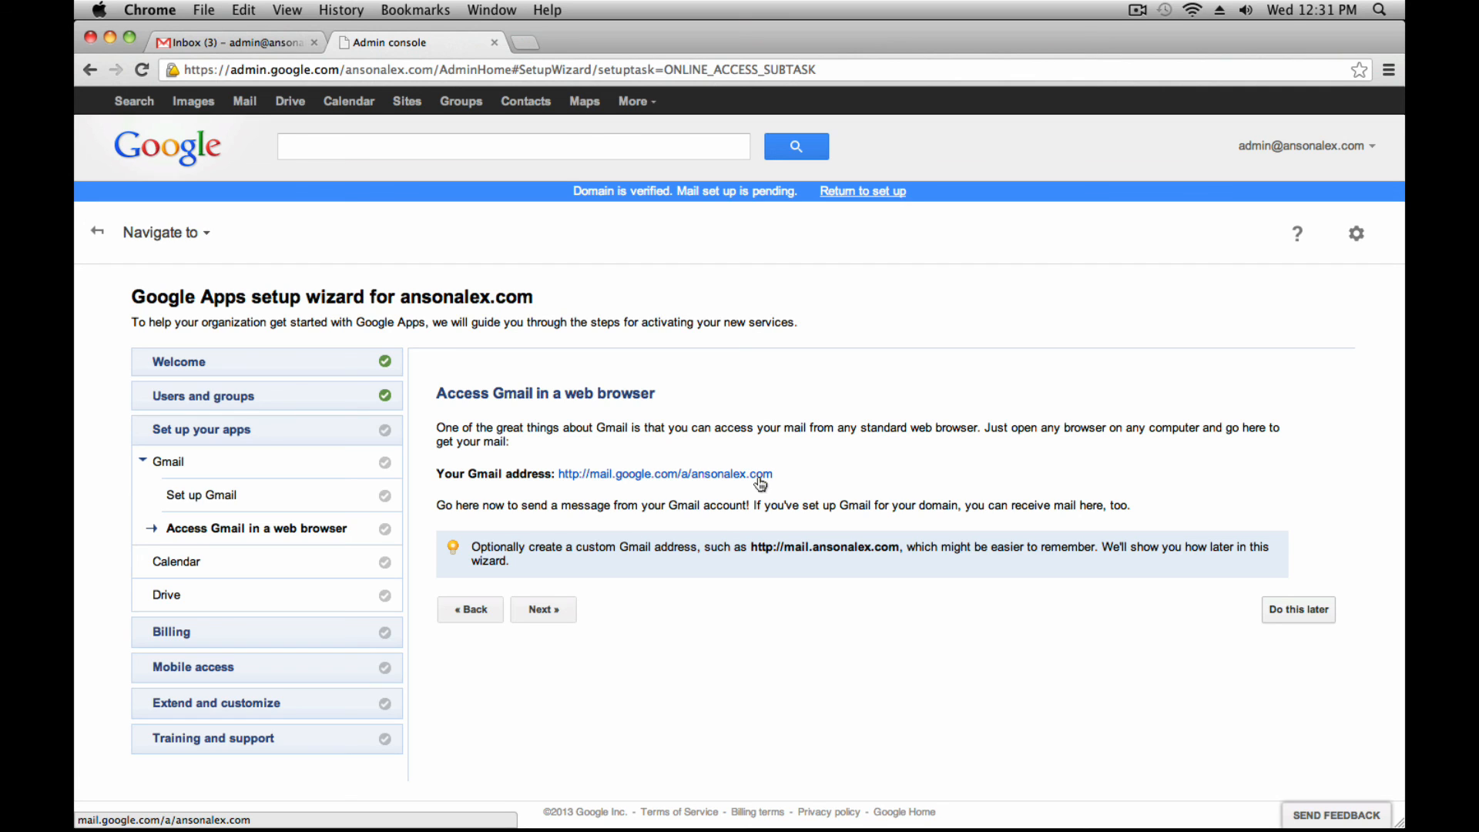
pyautogui.click(536, 612)
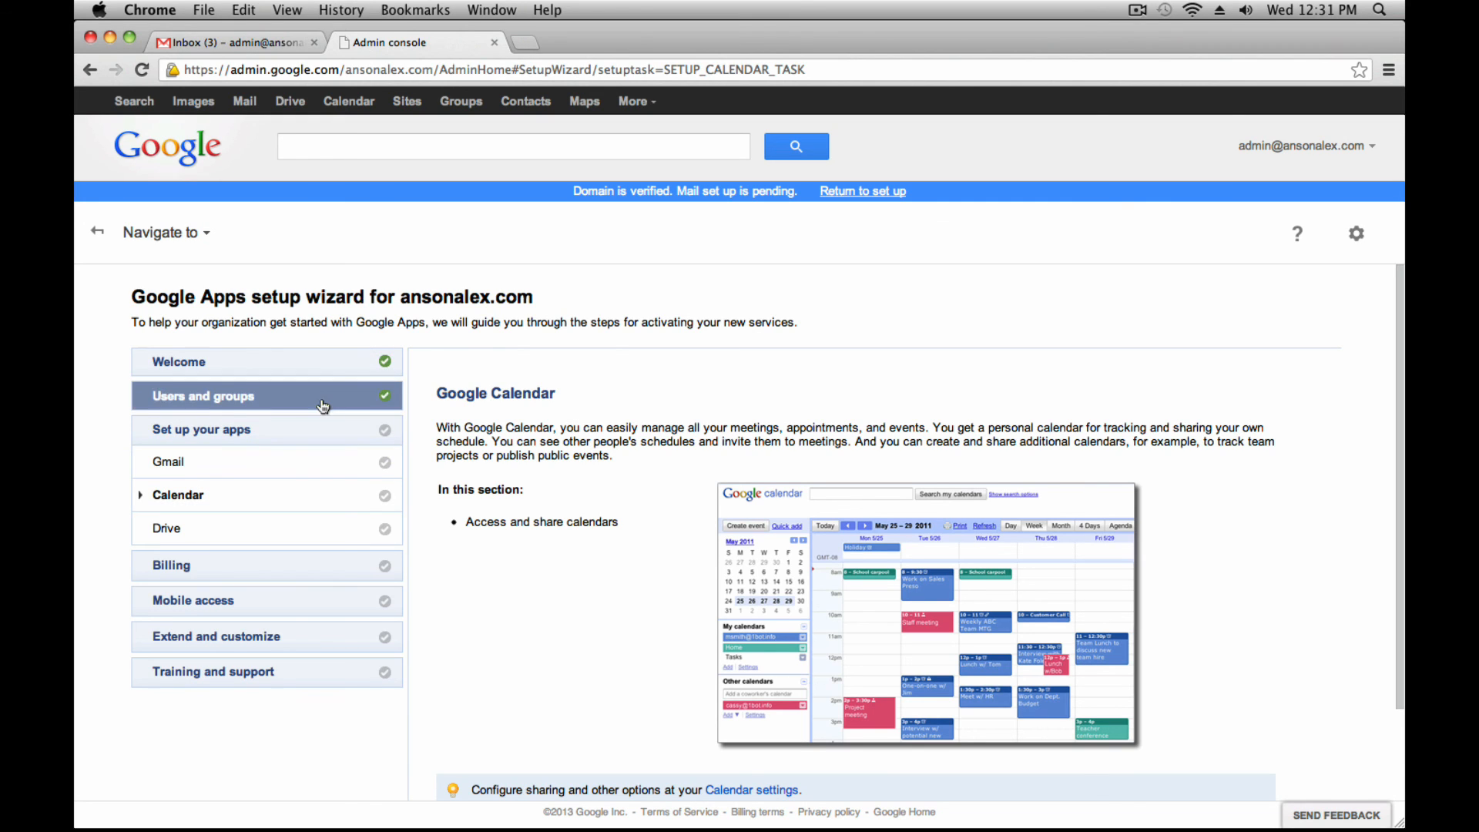
# - Leave the setup wizard for the domain's user list and return to the Admin console home page
pyautogui.click(182, 232)
pyautogui.click(182, 271)
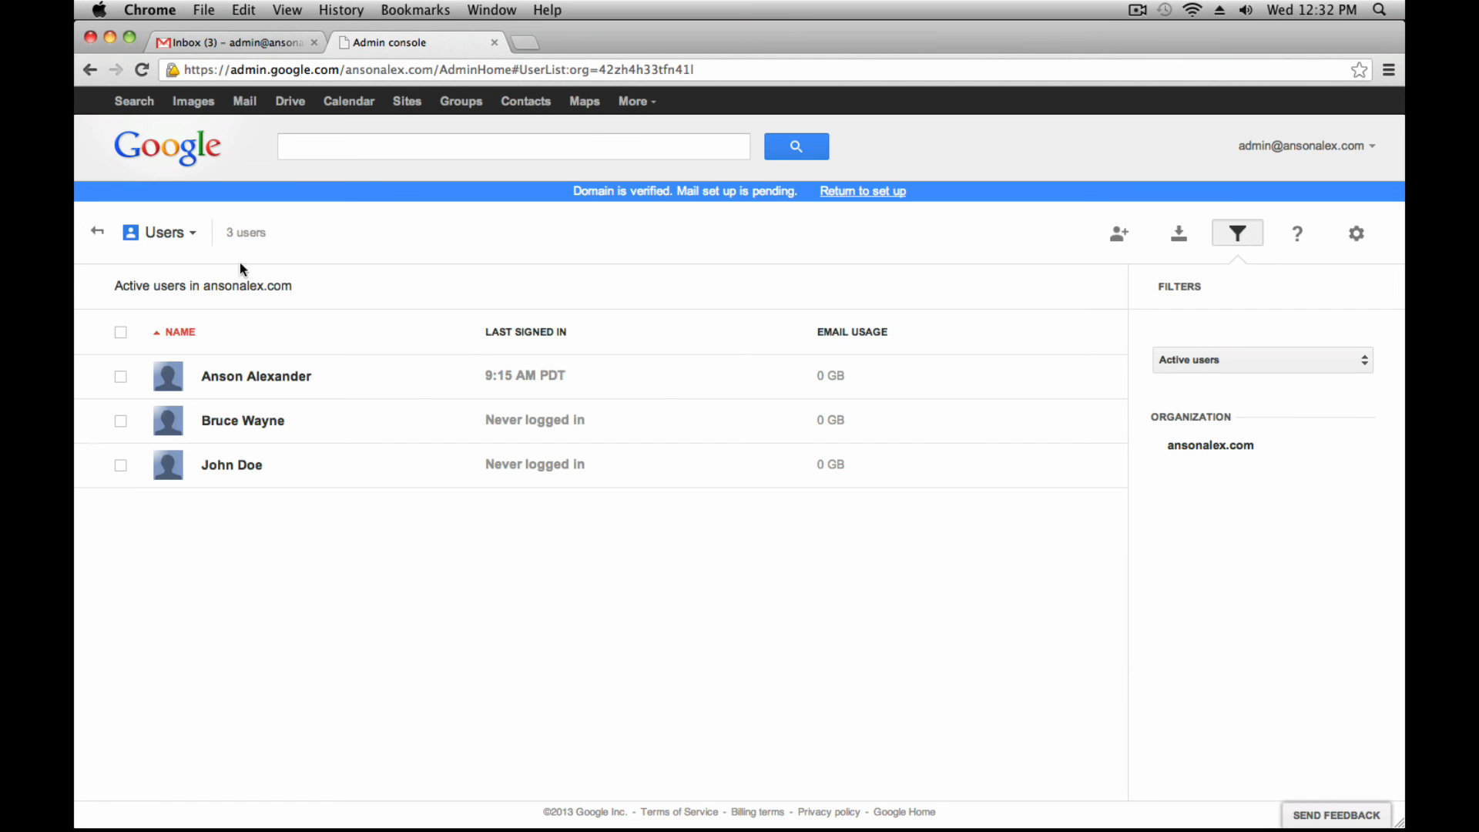
pyautogui.click(192, 232)
pyautogui.click(224, 440)
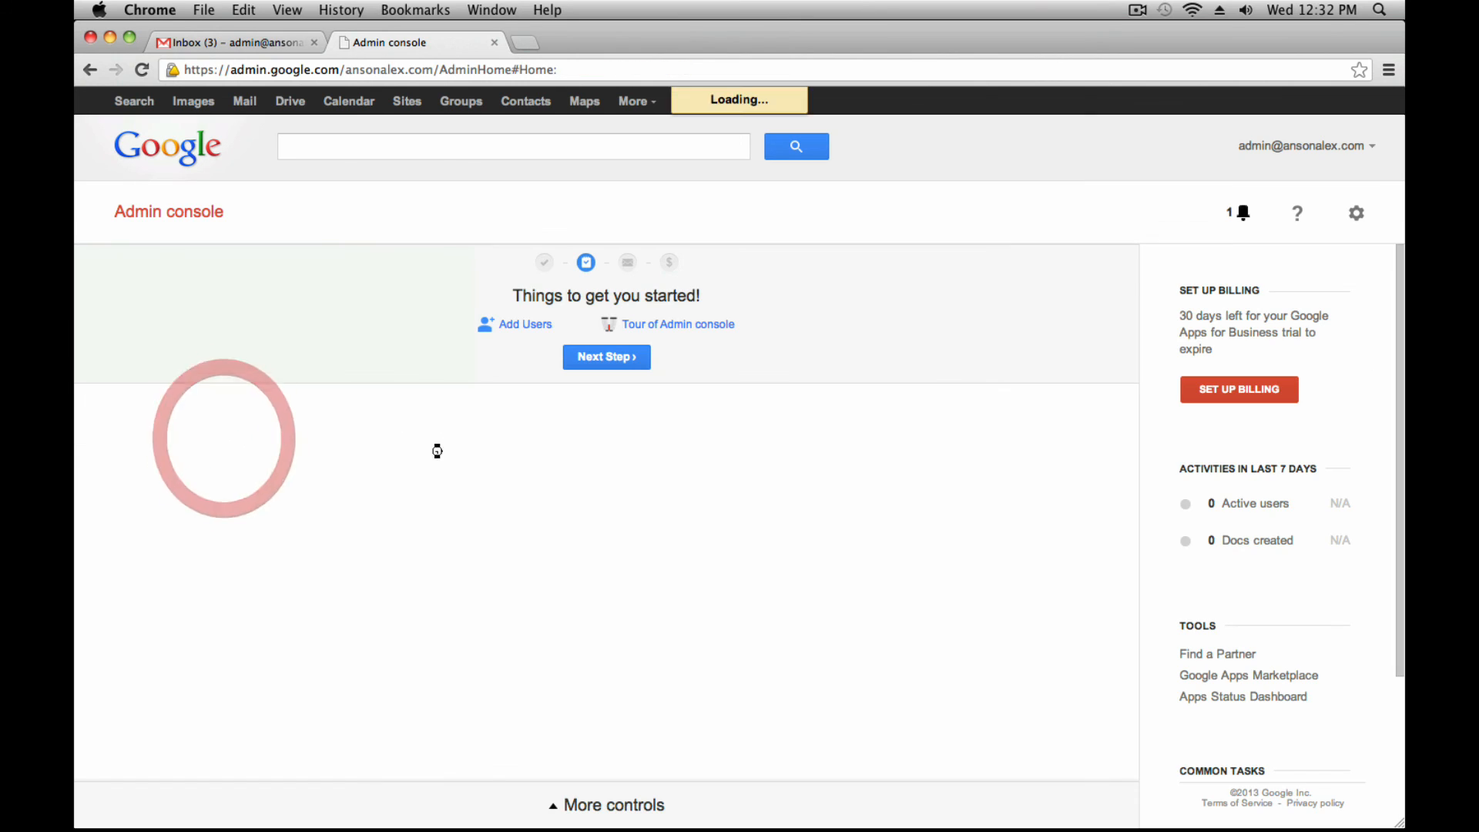